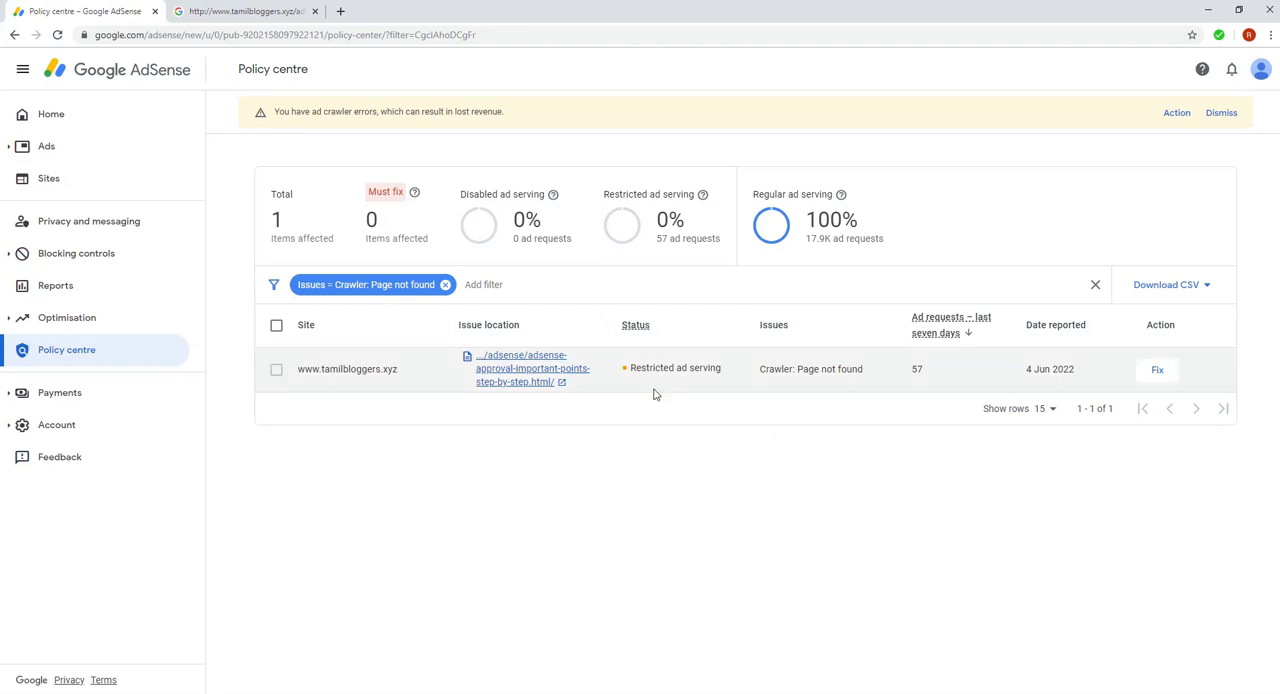
# Open the details of the "Crawler: Page not found" issue, view the affected page on the site, and return to the issue details
pyautogui.click(1151, 372)
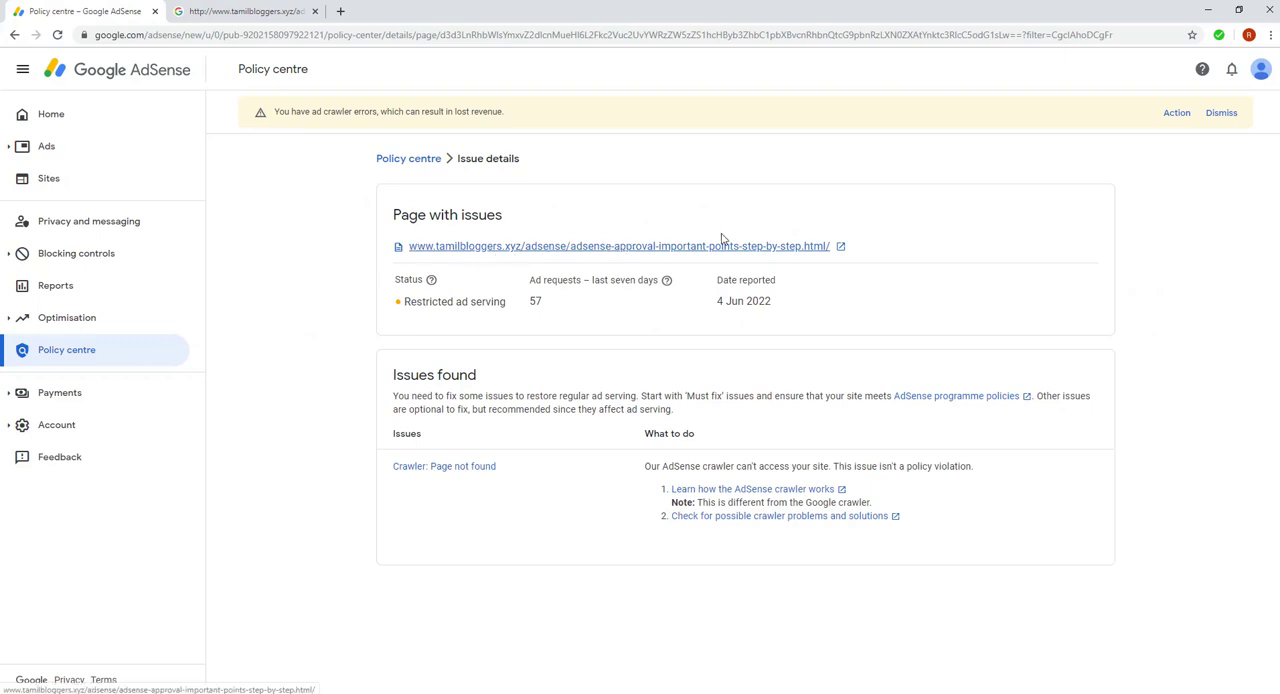
pyautogui.click(840, 250)
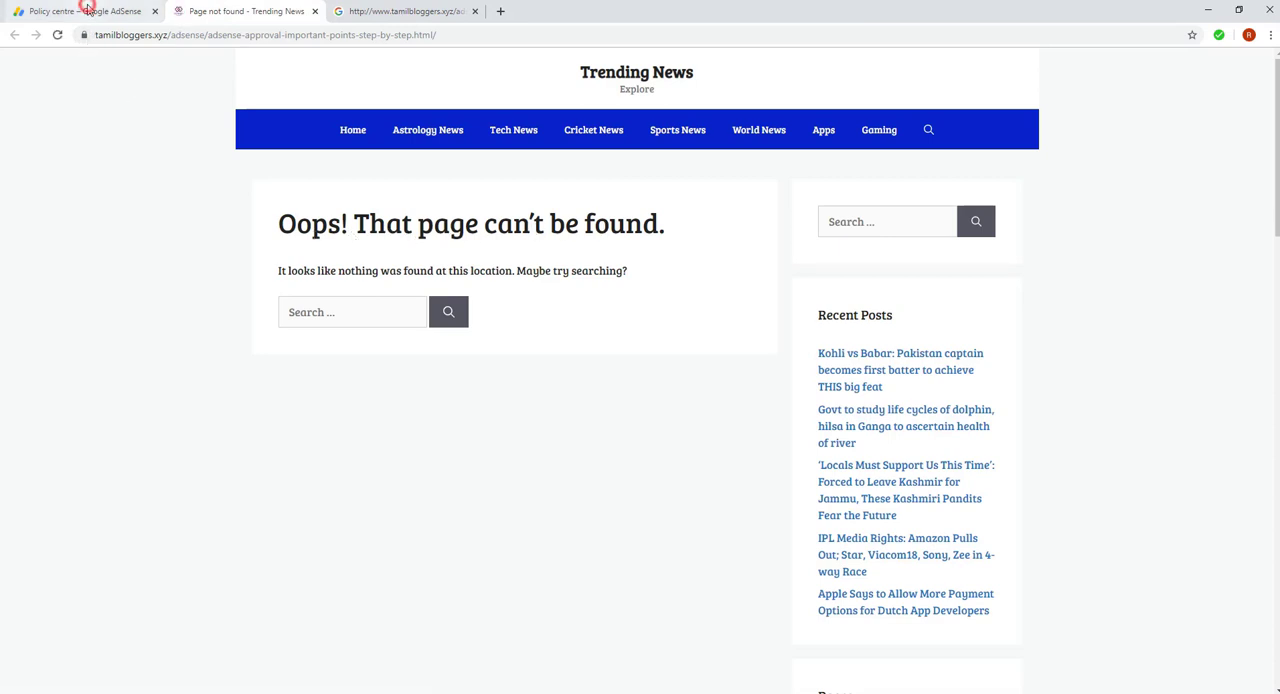
pyautogui.click(88, 8)
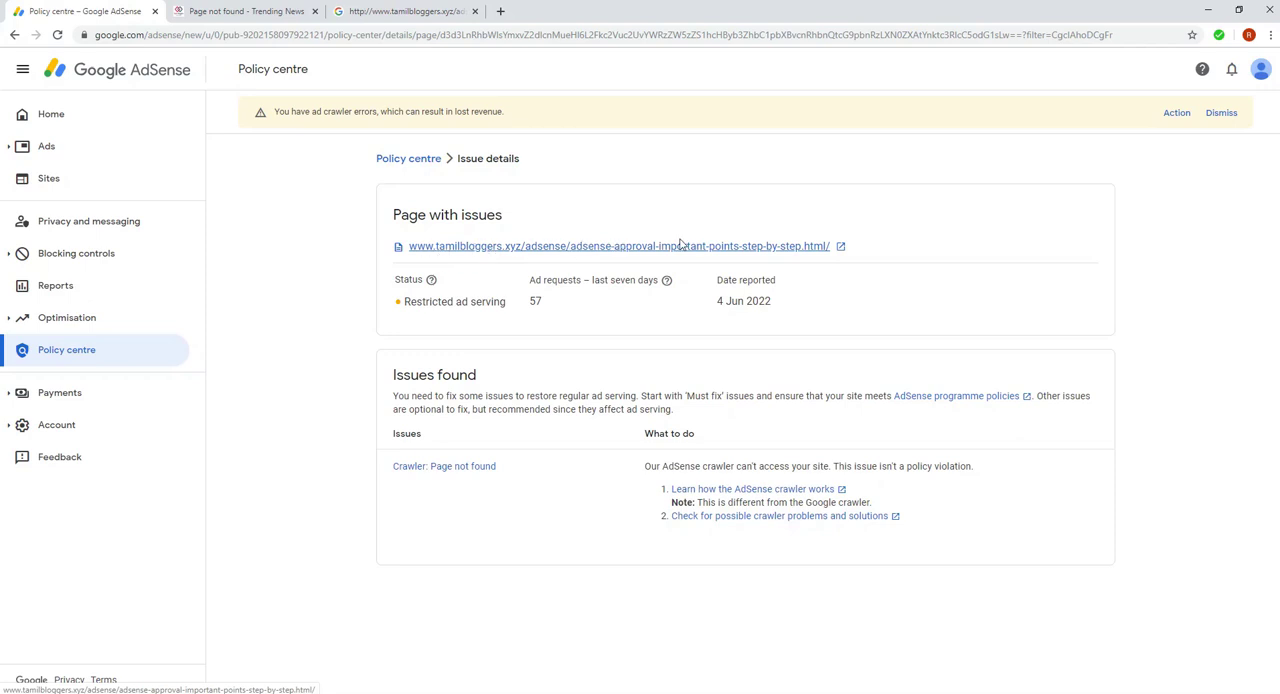
# Copy the full address of the page that cannot be found
pyautogui.click(236, 11)
pyautogui.click(236, 33)
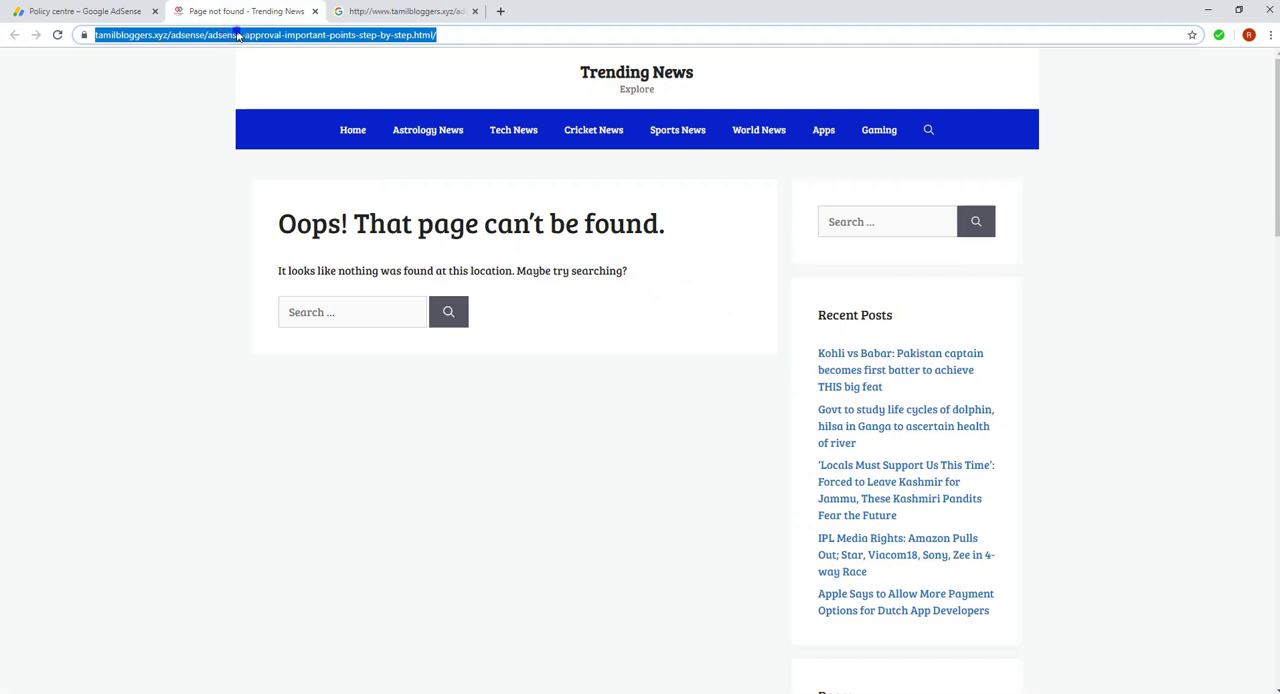
pyautogui.rightClick(237, 33)
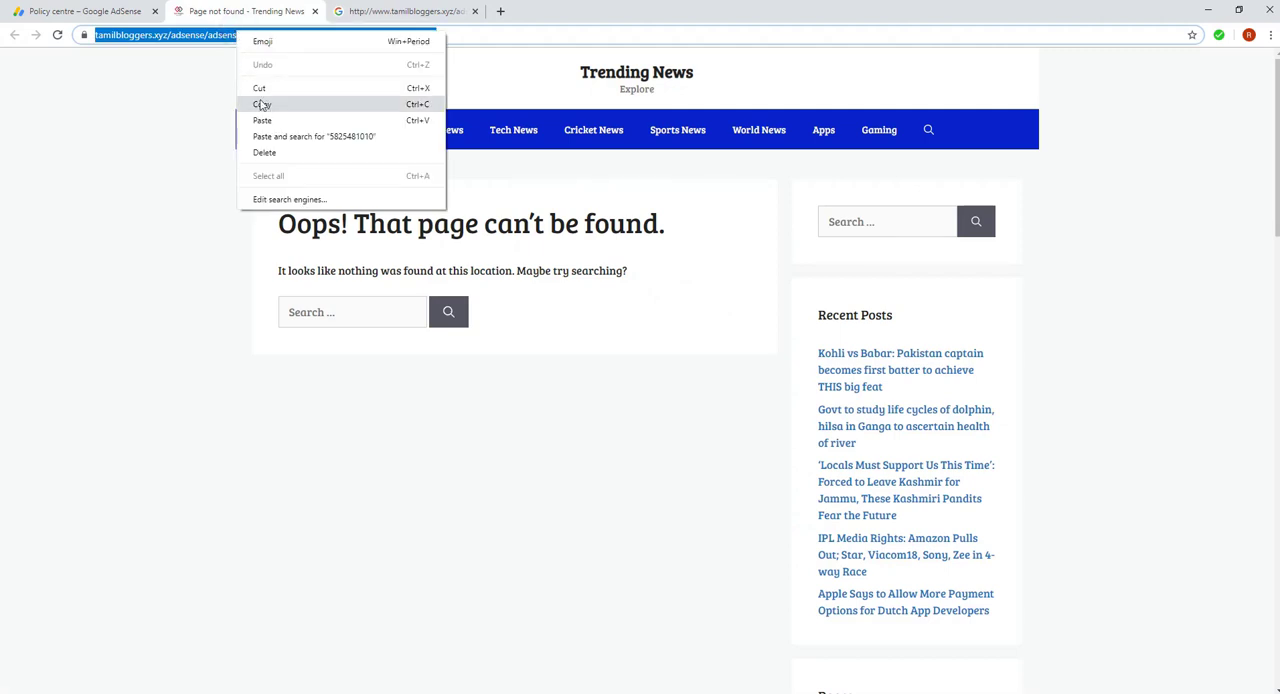
pyautogui.click(261, 104)
# Switch to the WordPress plugins page and open the settings of the Redirection plugin
pyautogui.click(95, 10)
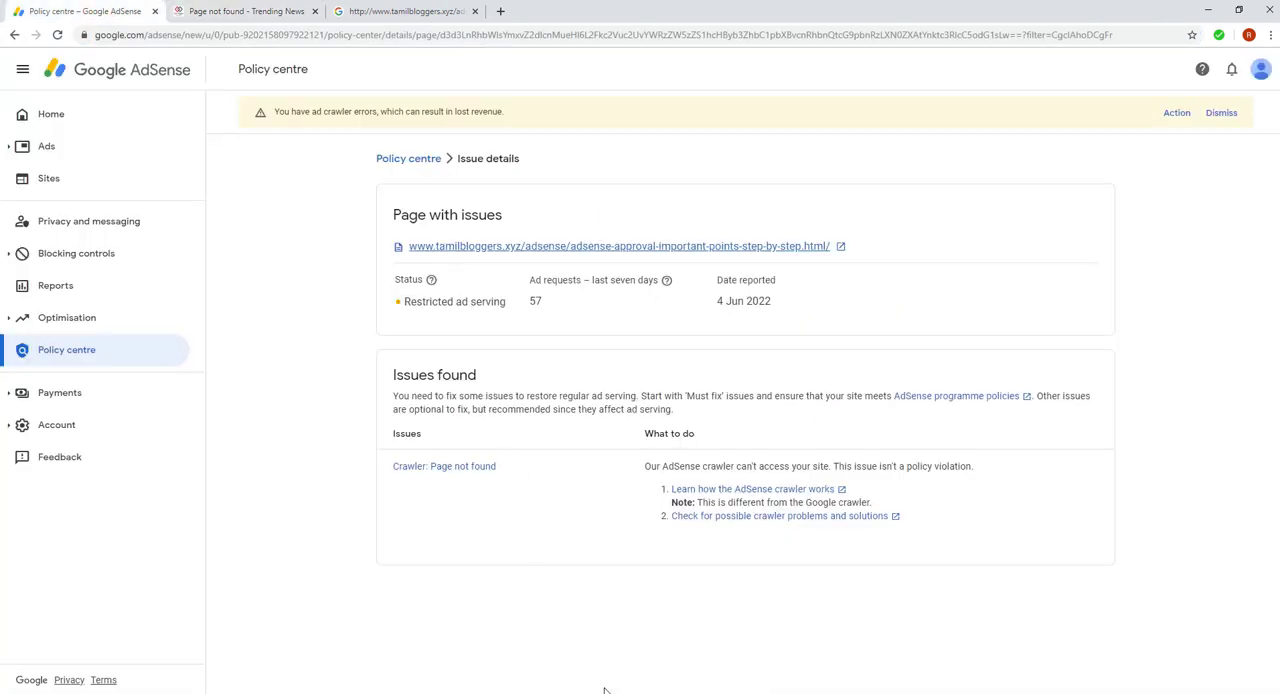
pyautogui.moveTo(607, 693)
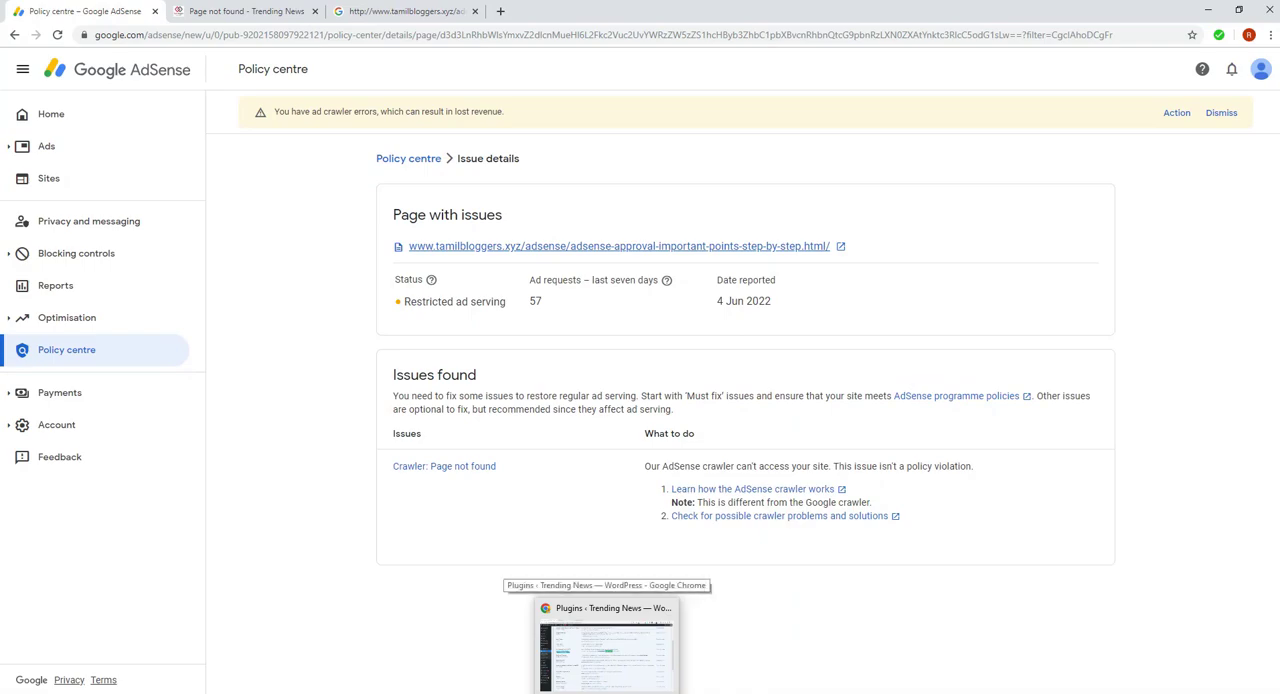
pyautogui.click(607, 650)
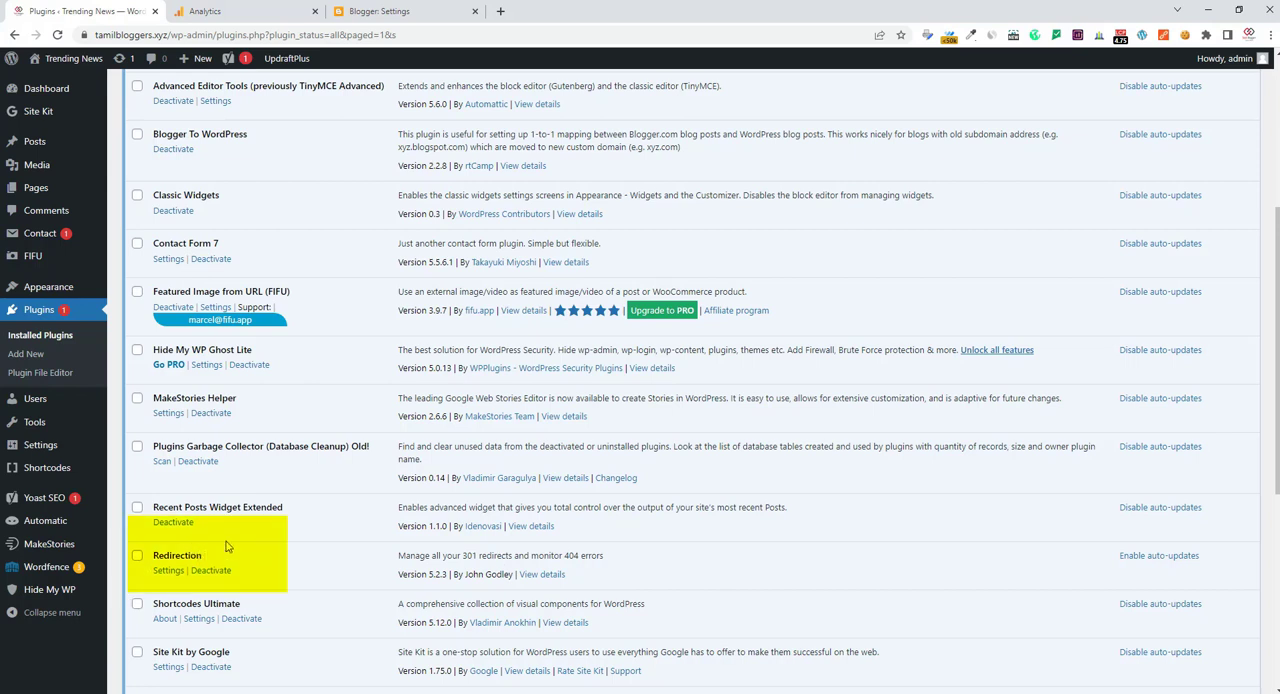
pyautogui.click(167, 572)
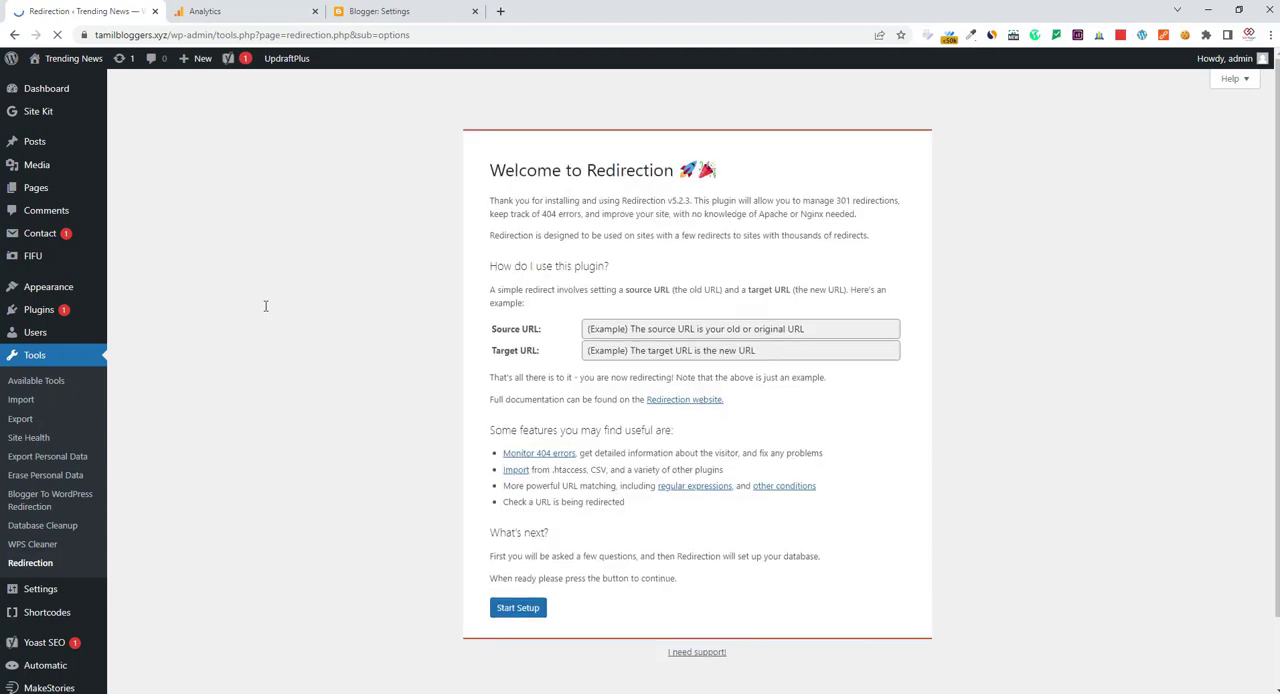
# Complete the Redirection setup with permalink change monitoring and logging of all redirects and 404 errors enabled
pyautogui.click(518, 608)
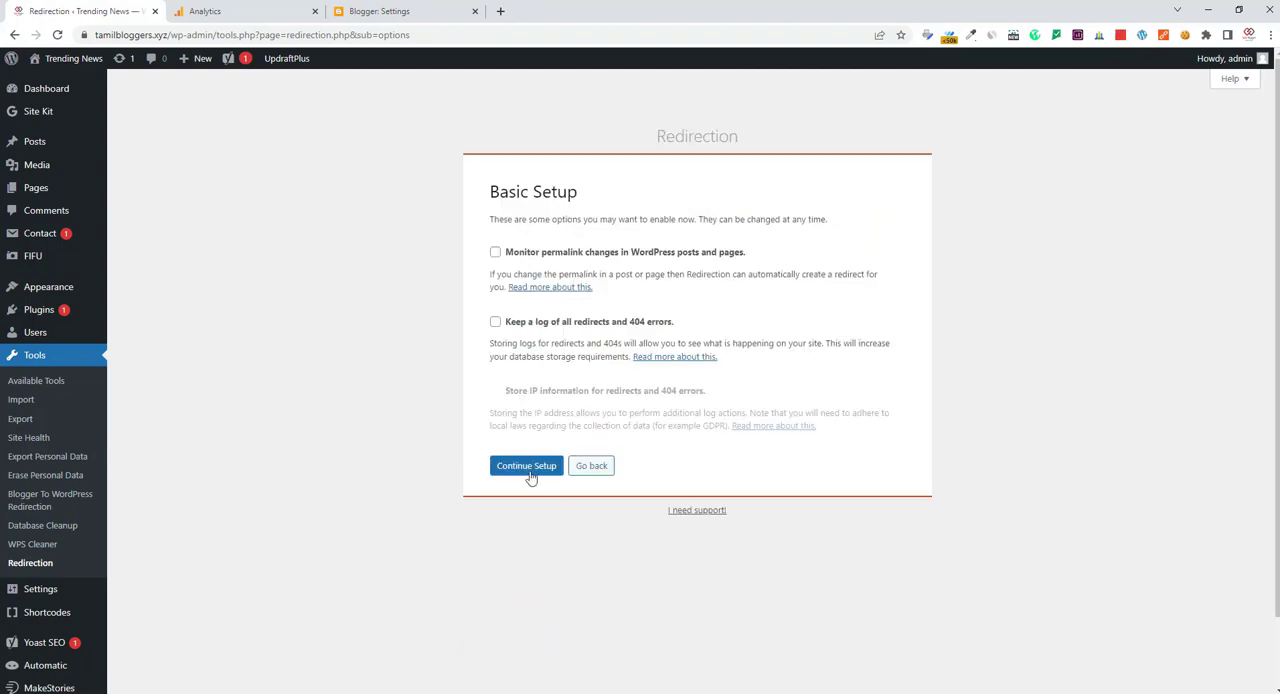
pyautogui.click(495, 253)
pyautogui.click(495, 322)
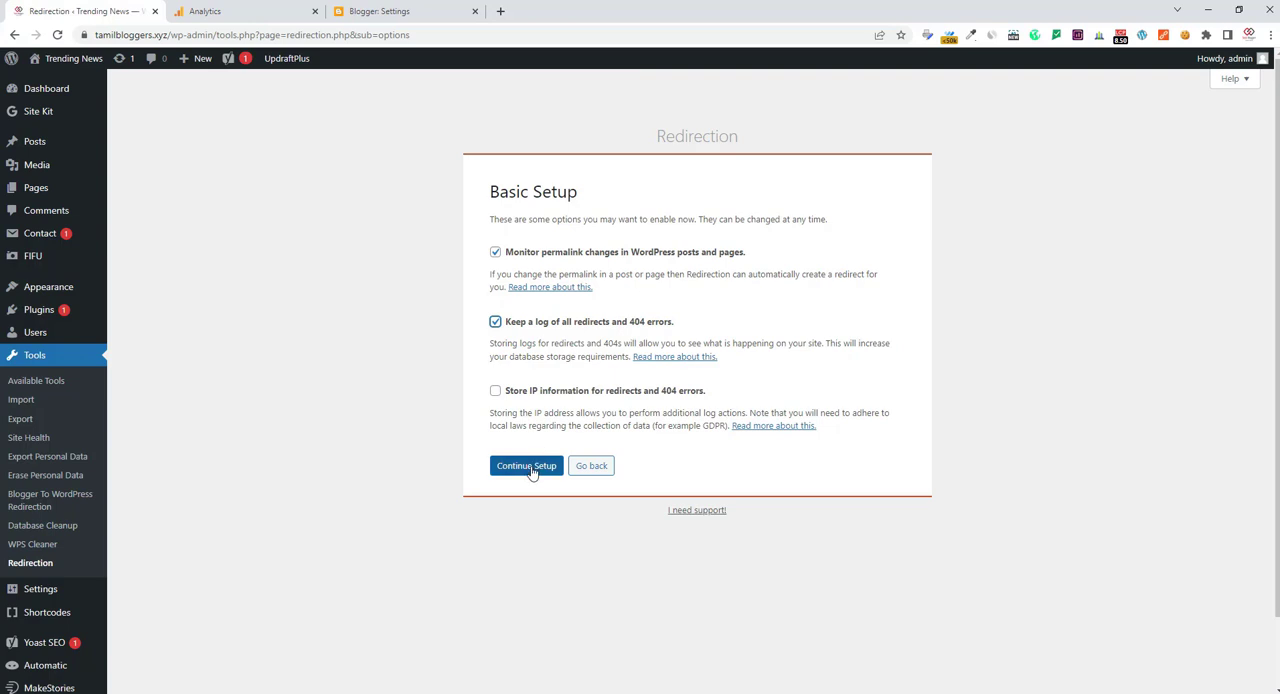
pyautogui.click(530, 466)
pyautogui.click(521, 410)
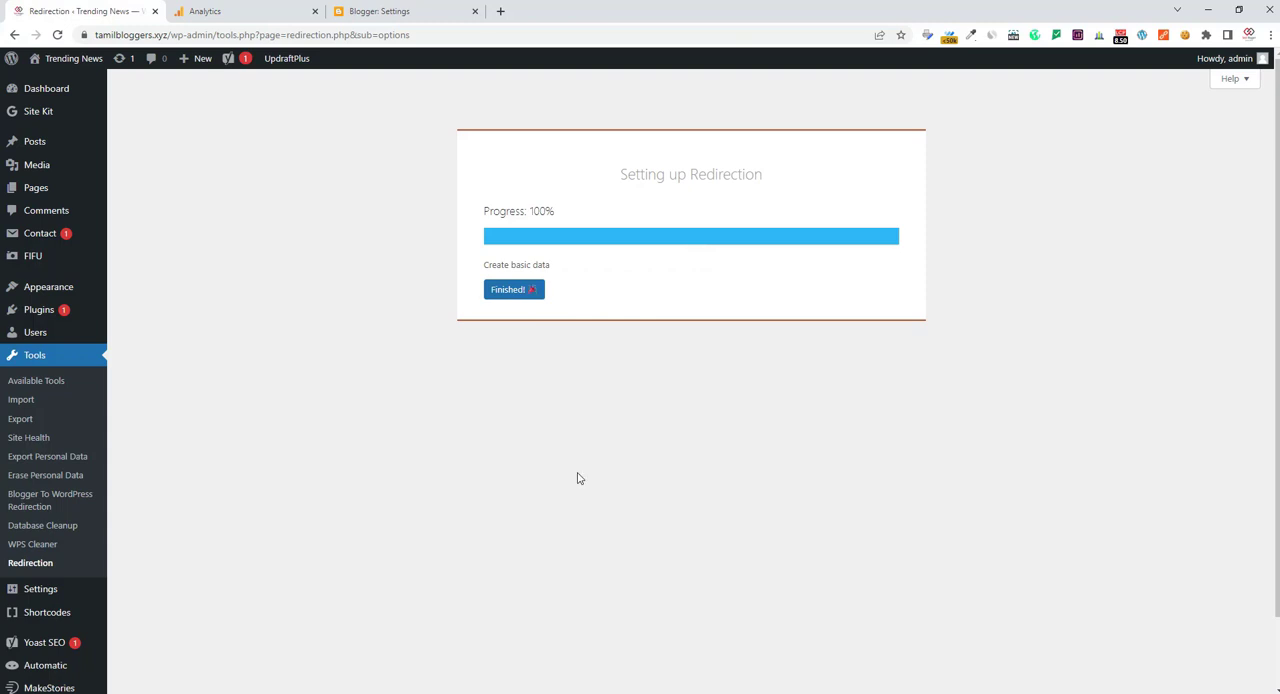
pyautogui.click(503, 289)
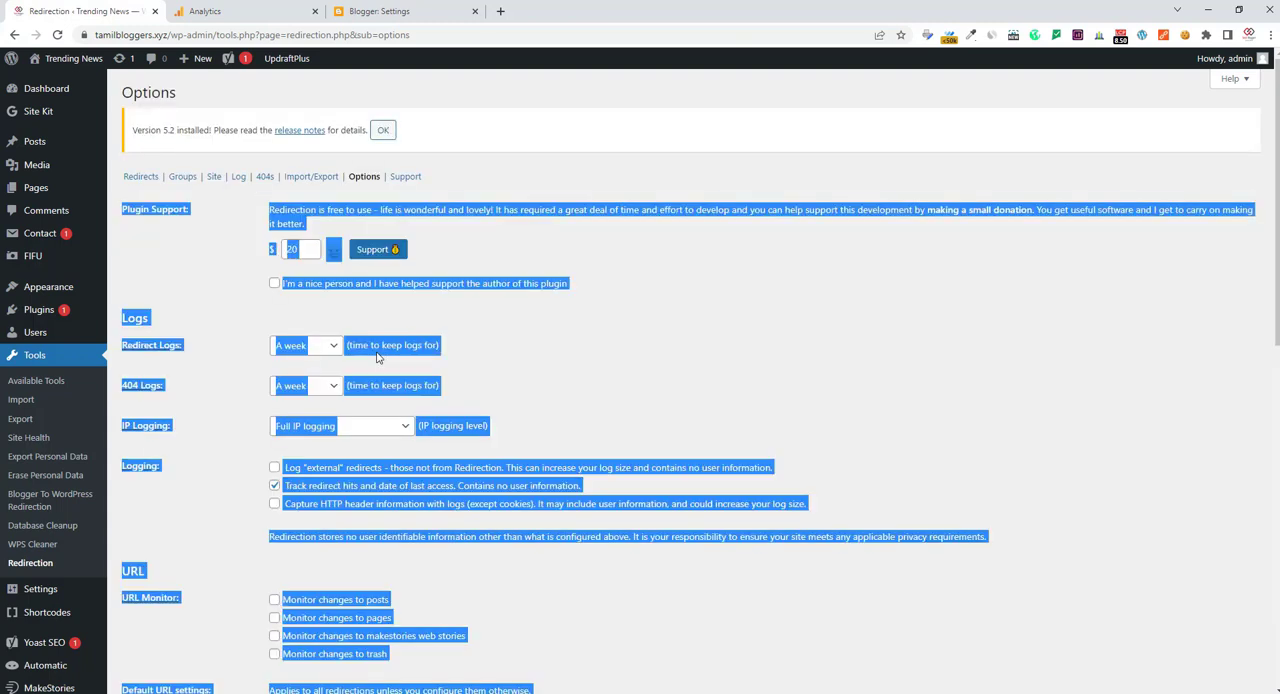
# Show the plugin's redirects and set the new redirection's Source URL to the copied address of the missing page
pyautogui.click(657, 328)
pyautogui.click(130, 179)
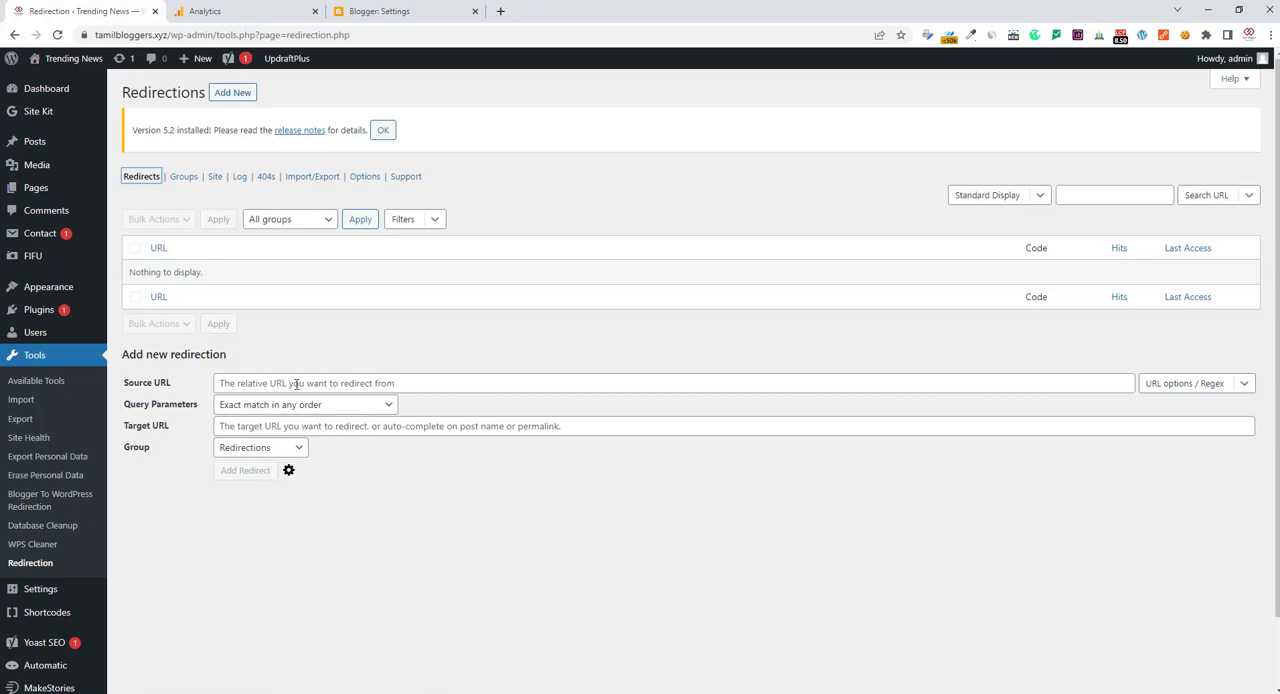
pyautogui.rightClick(296, 383)
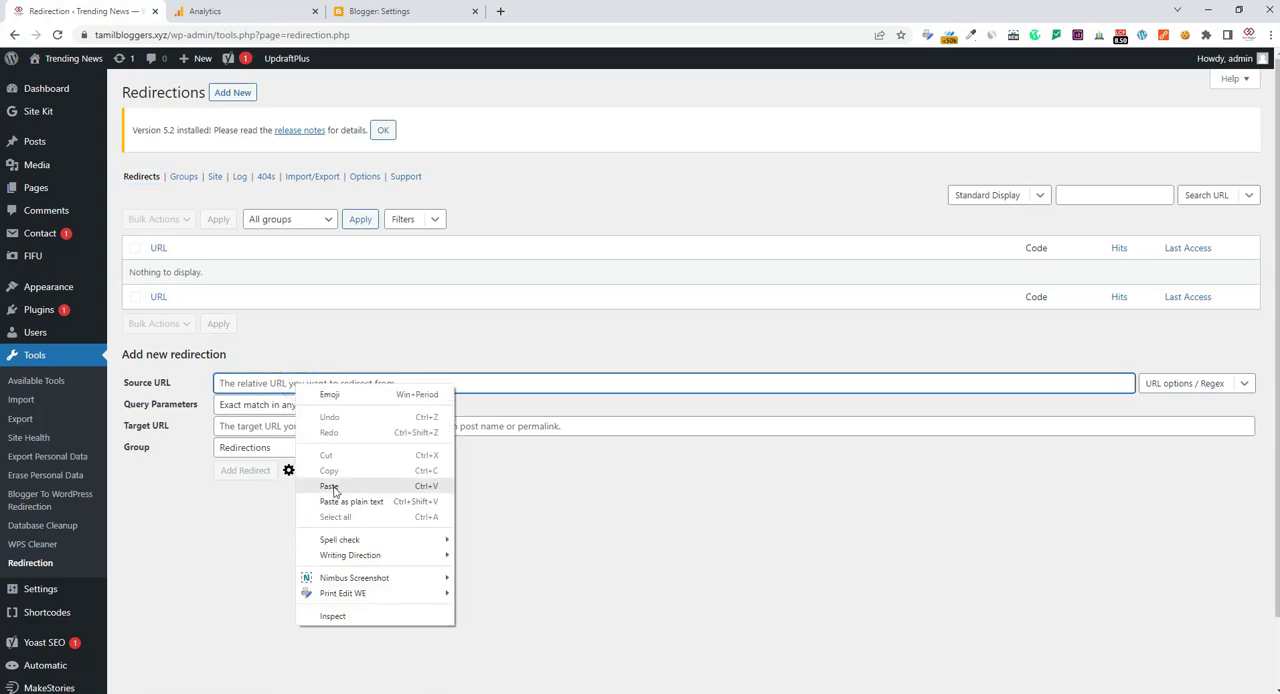
pyautogui.click(330, 486)
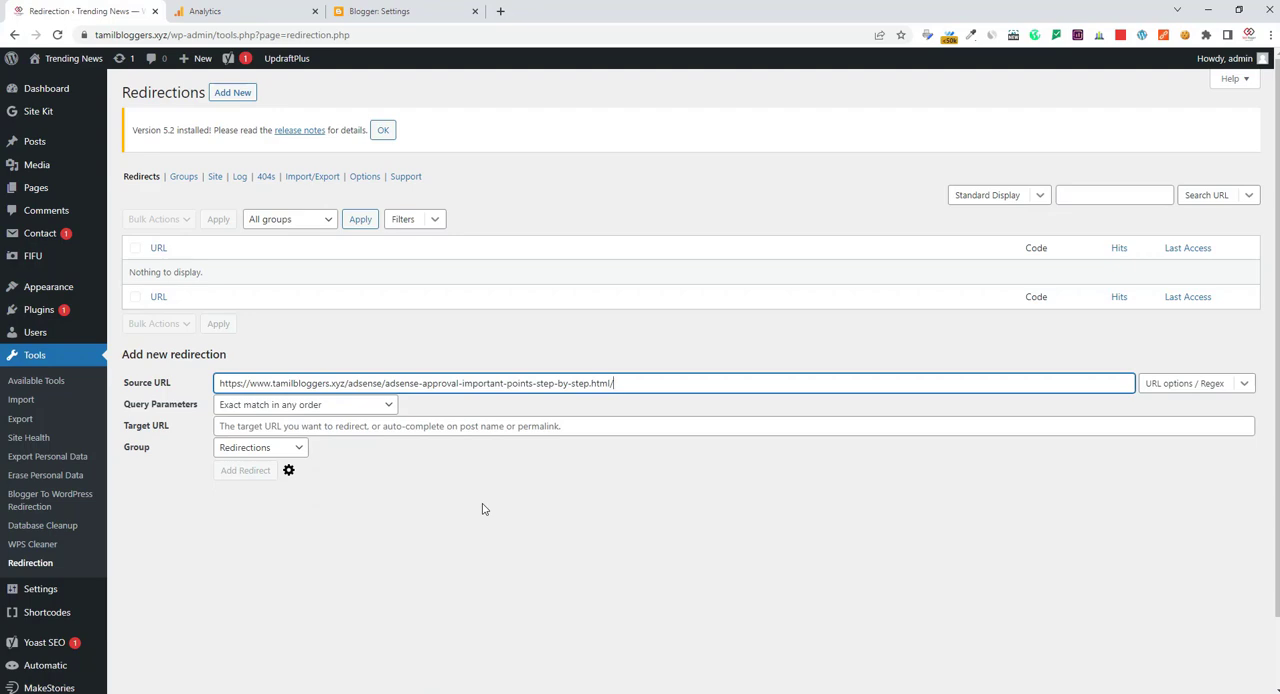
# Switch to the missing page in the other browser window and search the site for "adsense approval important"
pyautogui.click(640, 692)
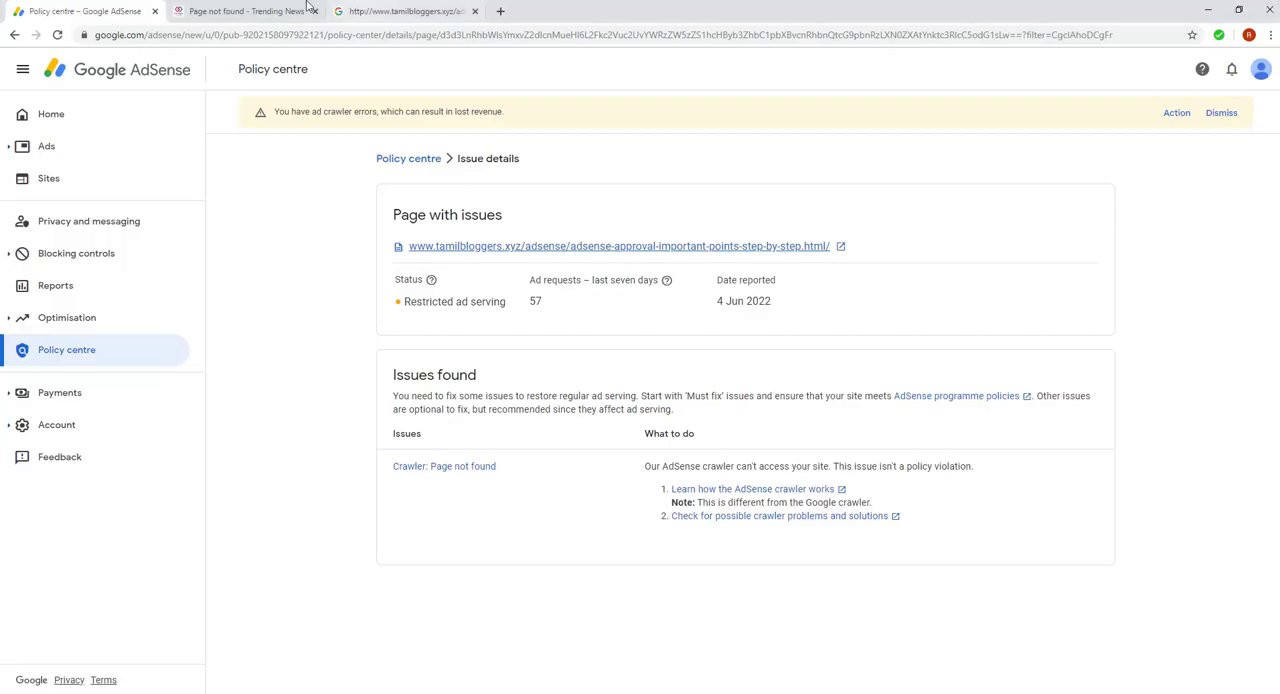
pyautogui.click(308, 5)
pyautogui.click(857, 220)
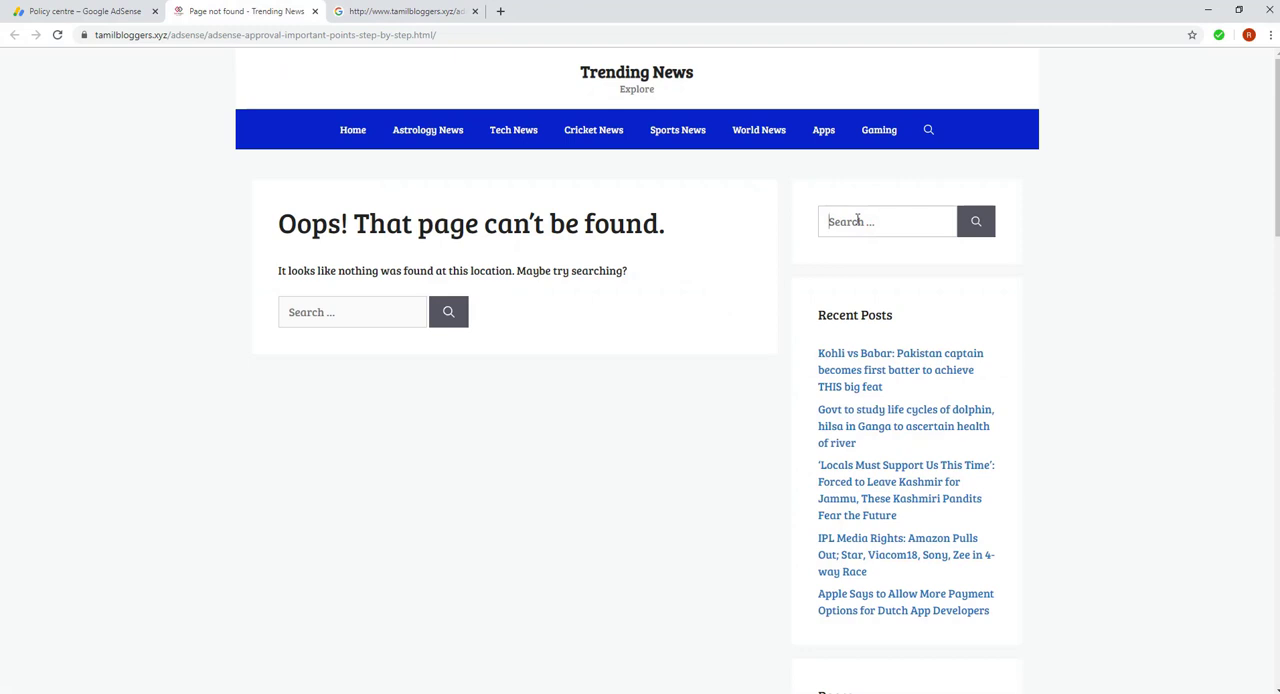
pyautogui.write('adsense')
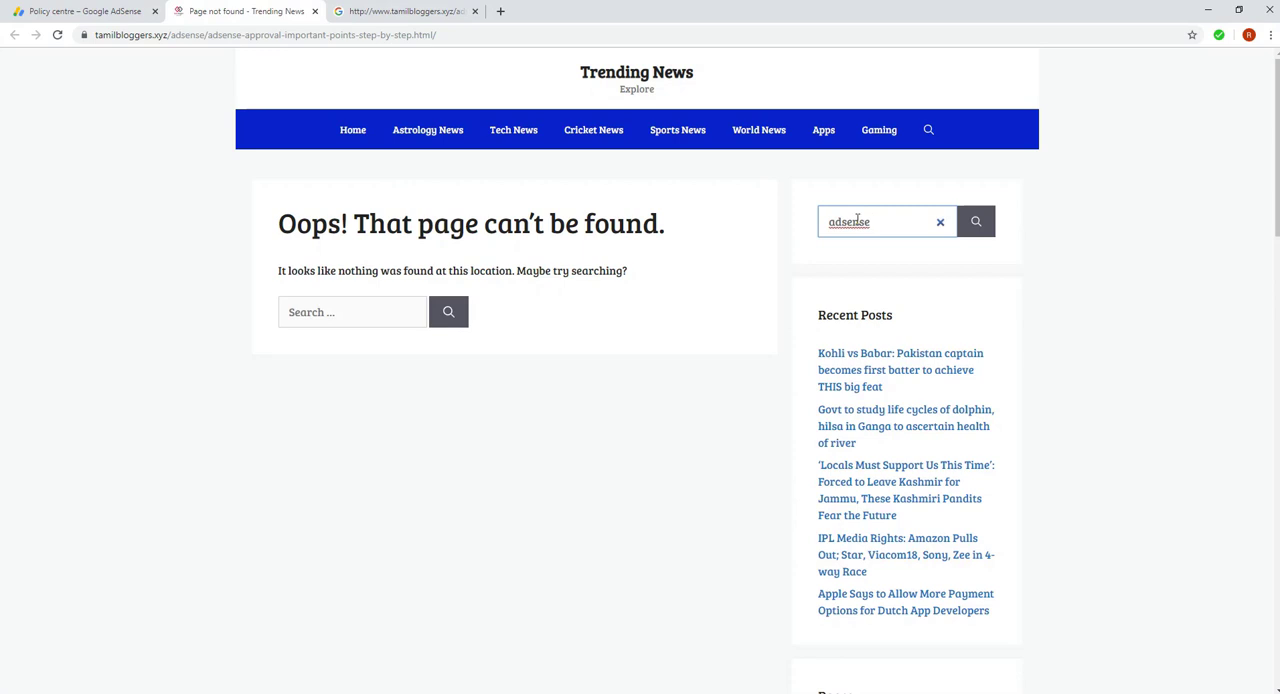
pyautogui.write(' approval')
pyautogui.write('important')
pyautogui.press('Return')
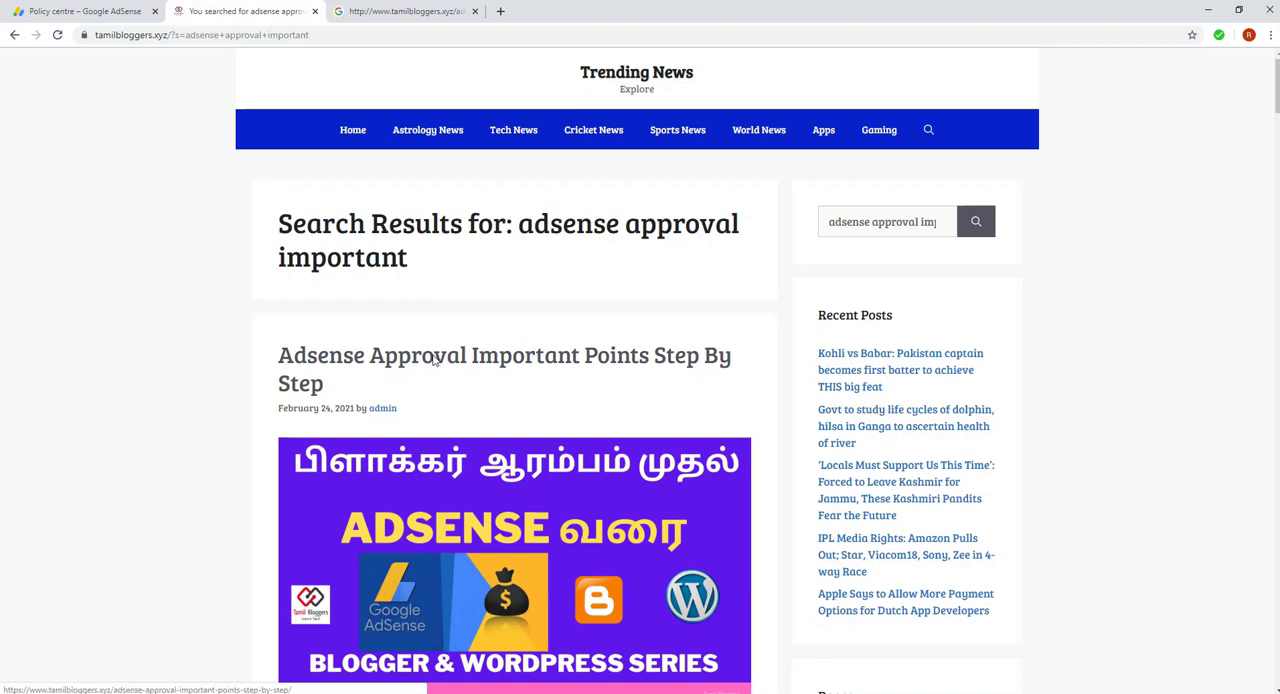
# Copy the link address of the "Adsense Approval Important Points Step By Step" post and open the post
pyautogui.rightClick(484, 365)
pyautogui.click(529, 446)
pyautogui.click(443, 363)
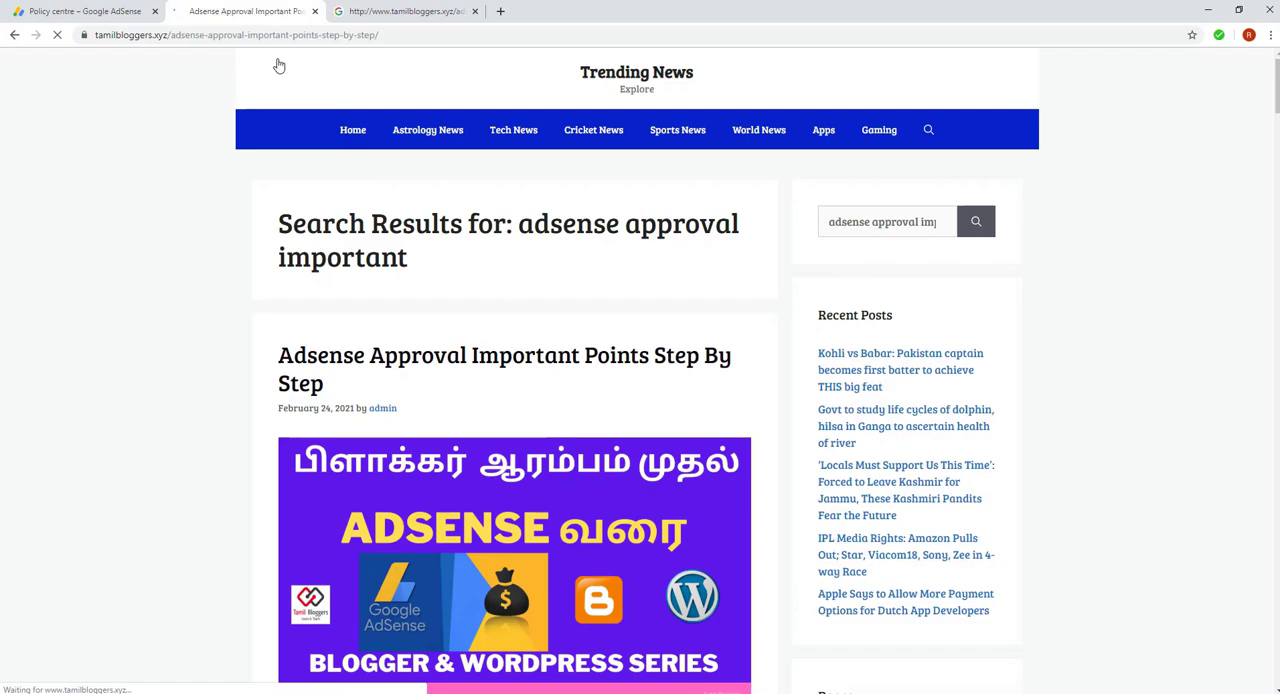
# Switch back to WordPress, set the Target URL to the copied post address, and add the redirect in the Redirections group
pyautogui.moveTo(607, 692)
pyautogui.click(607, 650)
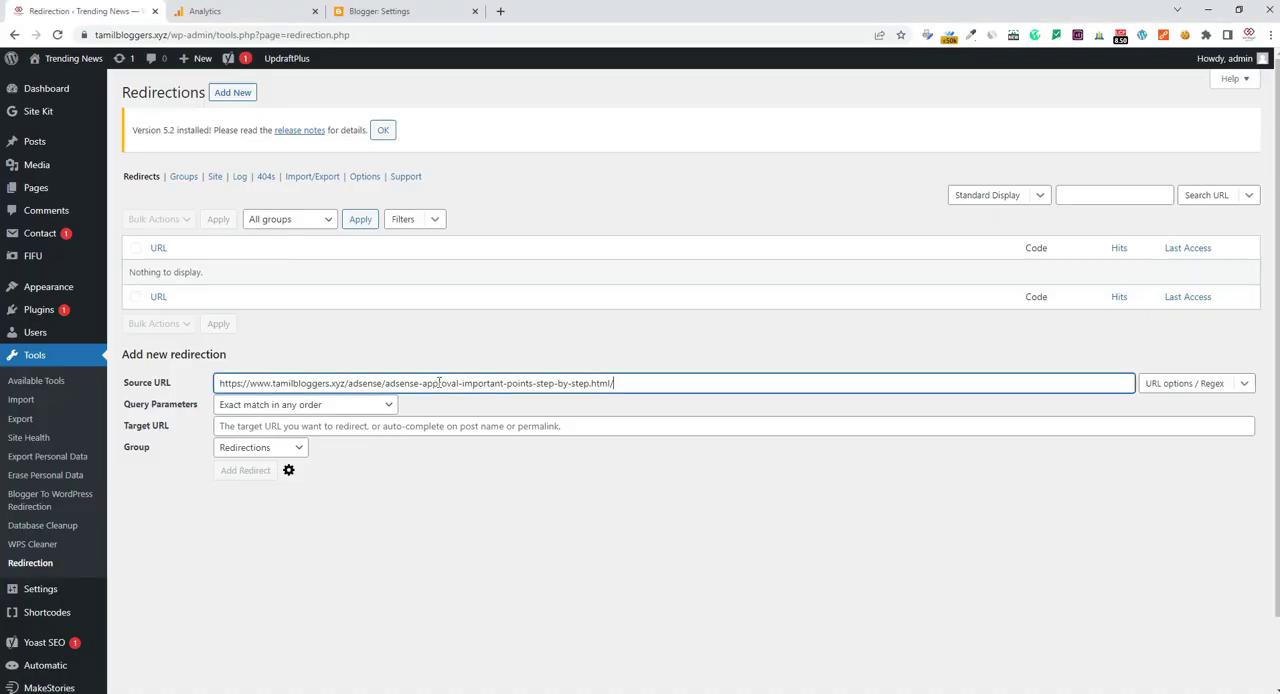
pyautogui.rightClick(406, 425)
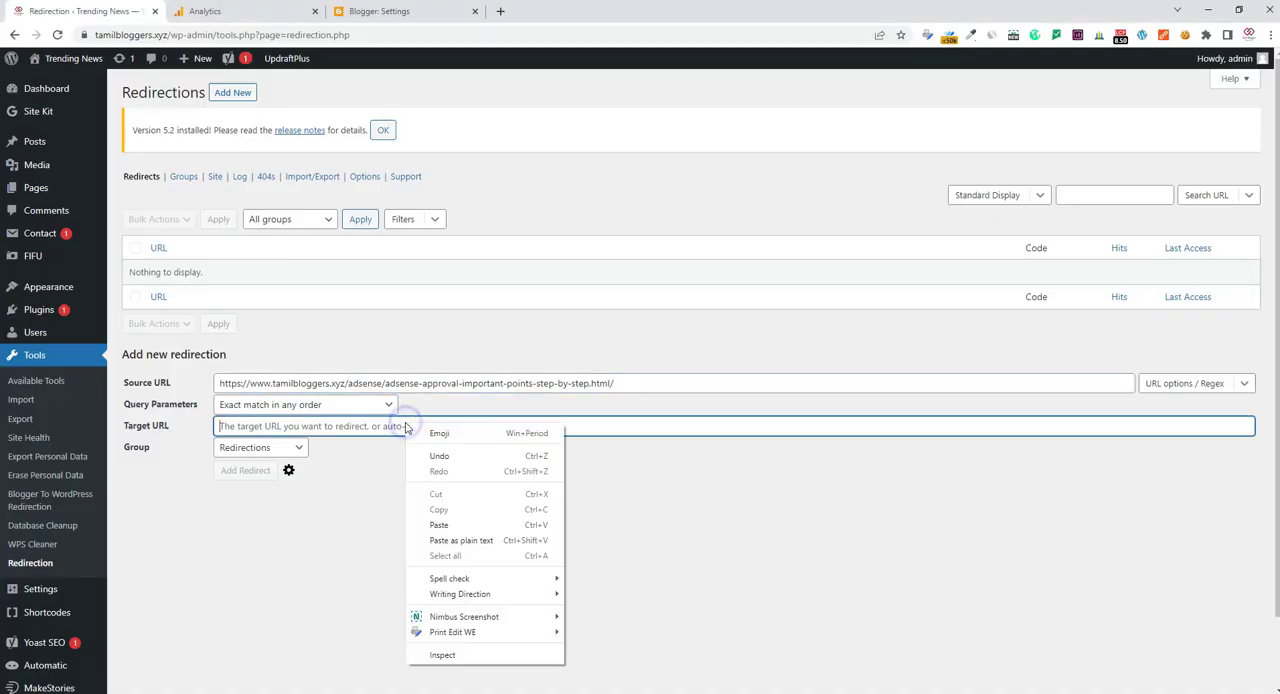
pyautogui.click(434, 522)
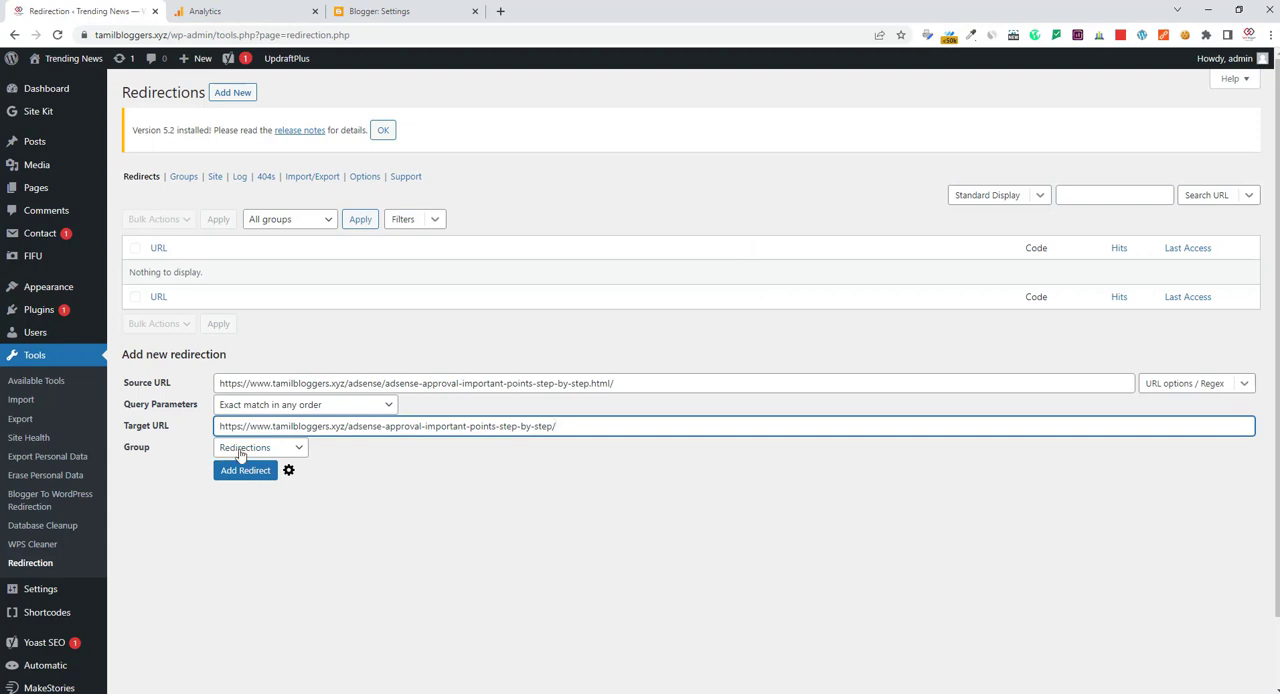
pyautogui.click(263, 451)
pyautogui.click(389, 489)
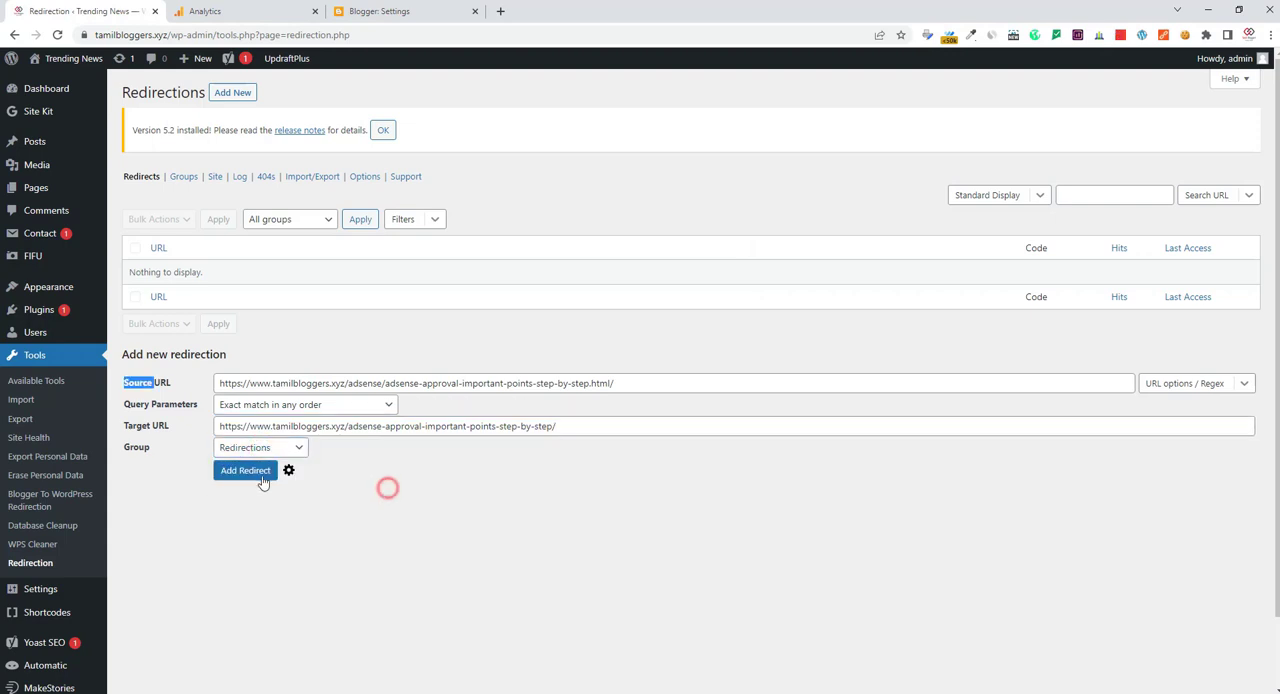
pyautogui.click(245, 471)
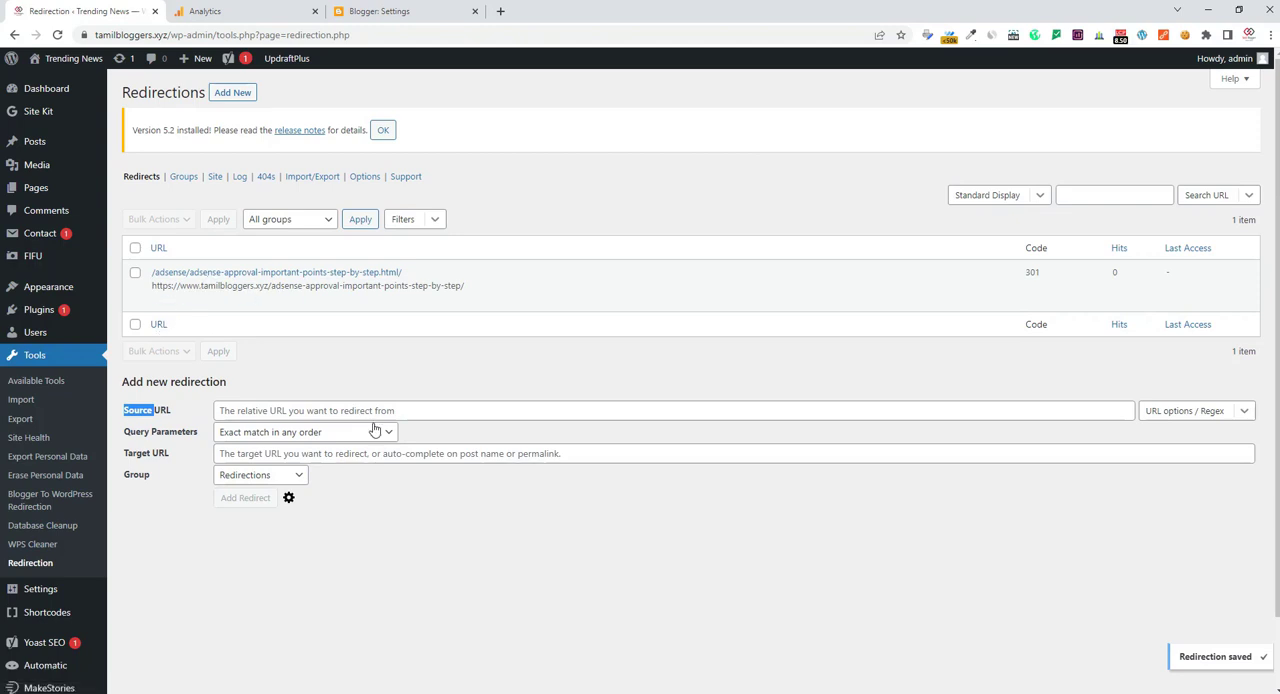
# Open the saved redirect for editing and copy its Source URL path
pyautogui.moveTo(354, 299)
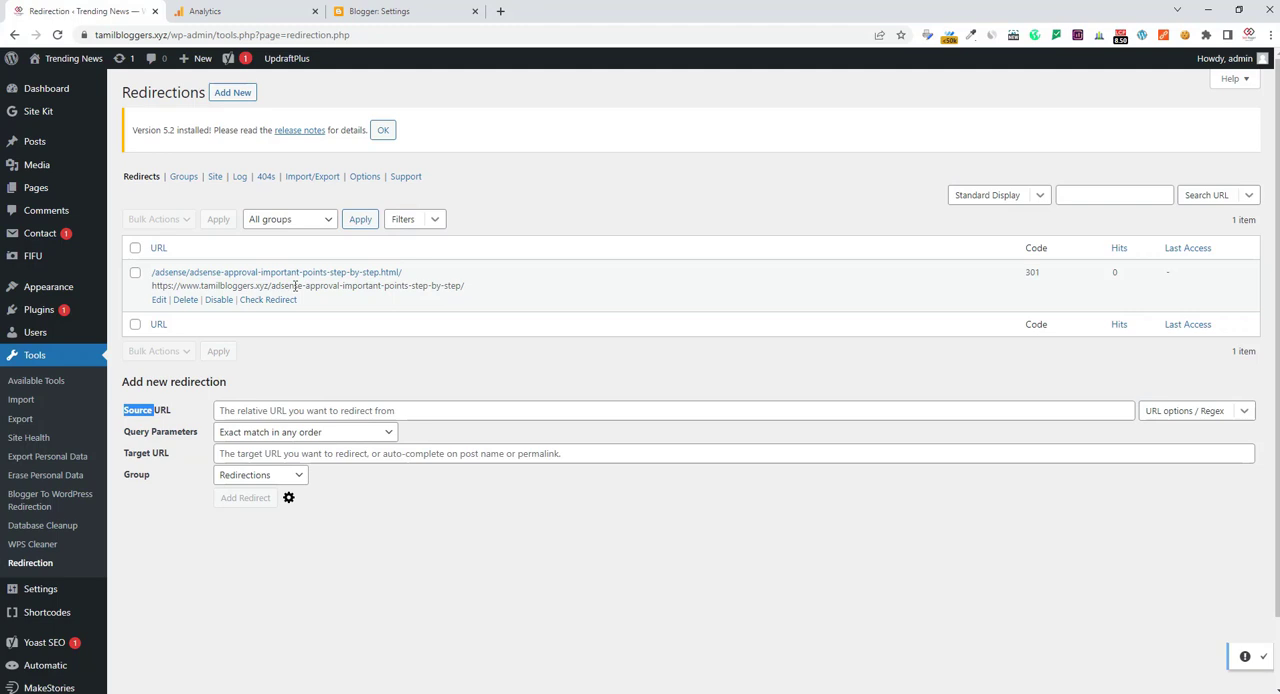
pyautogui.click(159, 300)
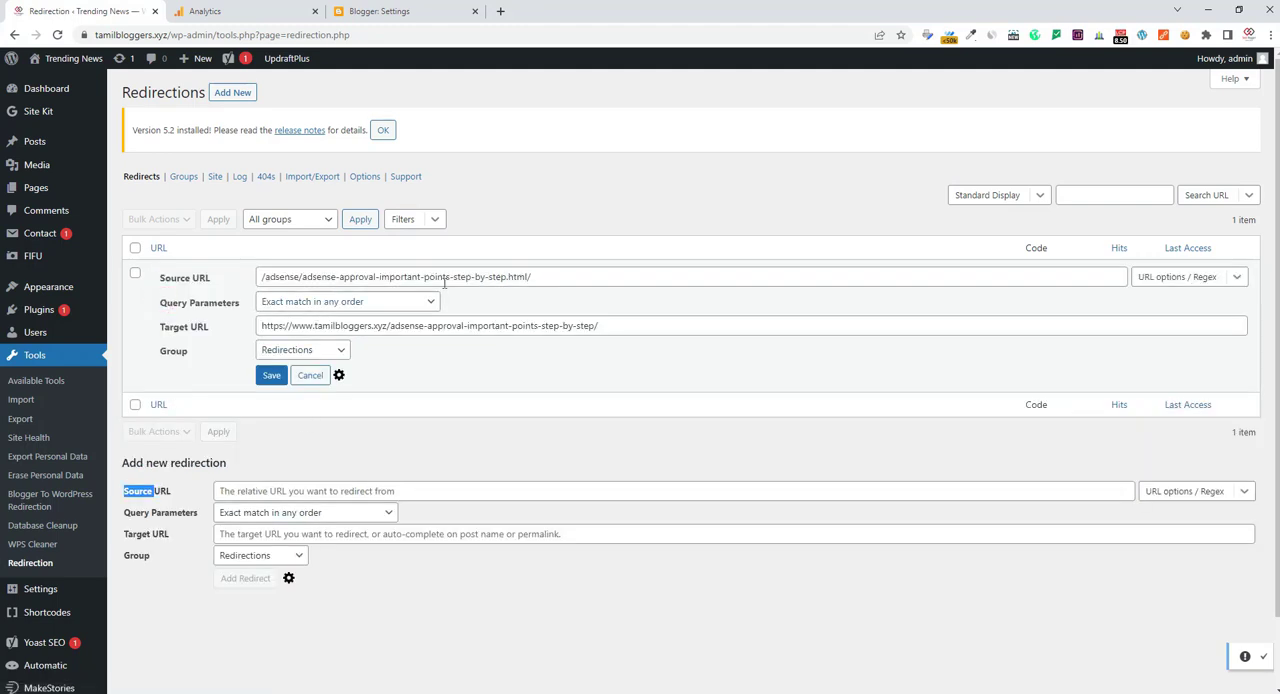
pyautogui.tripleClick(544, 276)
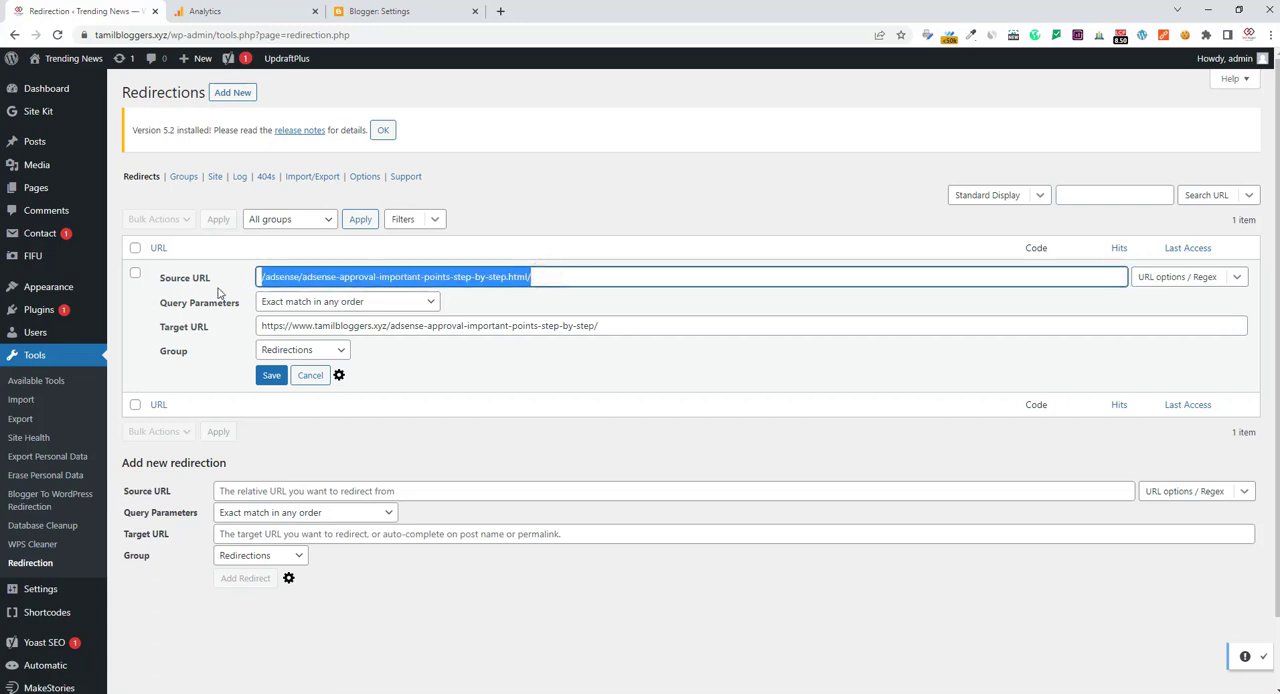
pyautogui.rightClick(310, 280)
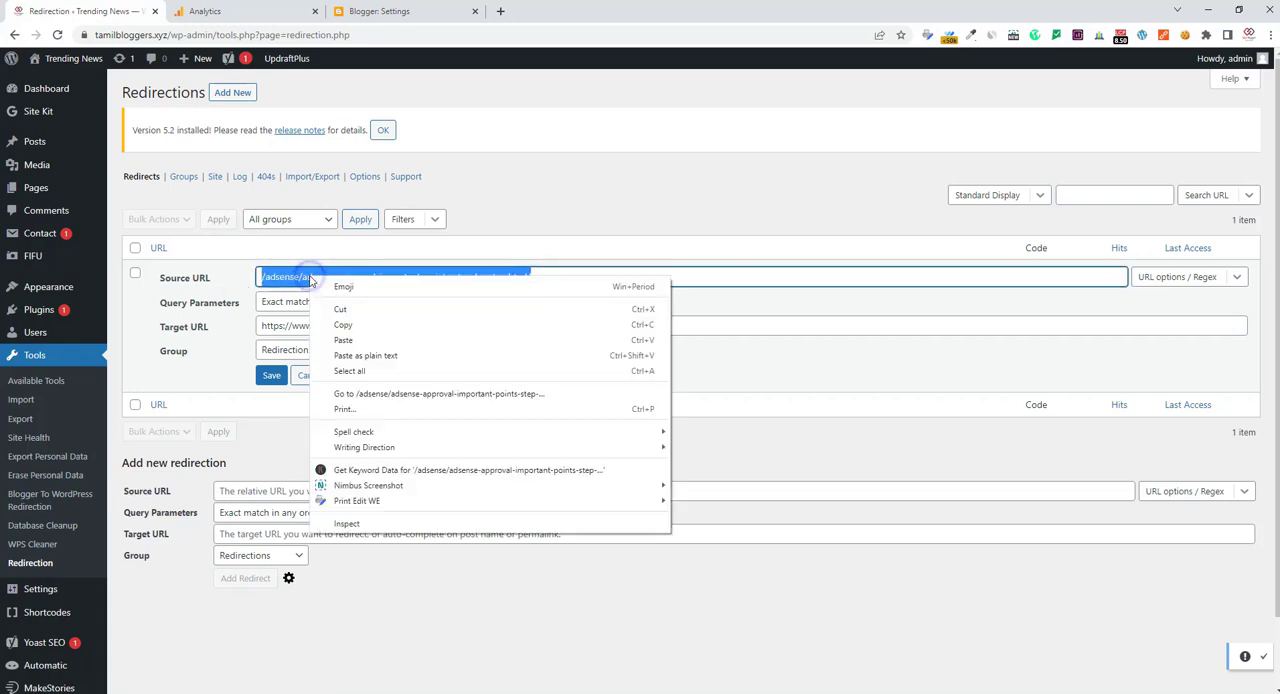
pyautogui.click(343, 325)
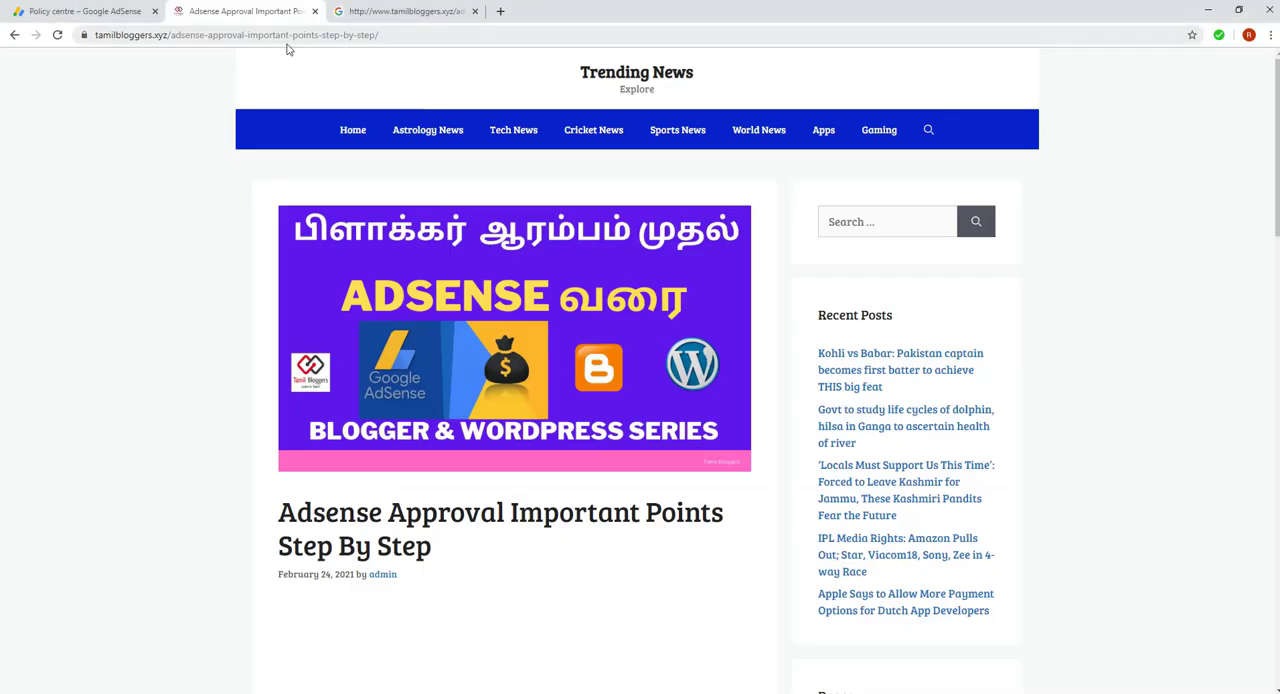
# Replace the post's path in the address bar with the copied source path, remove the extra slash, and return to the AdSense issue details
pyautogui.moveTo(171, 36); pyautogui.dragTo(560, 53)
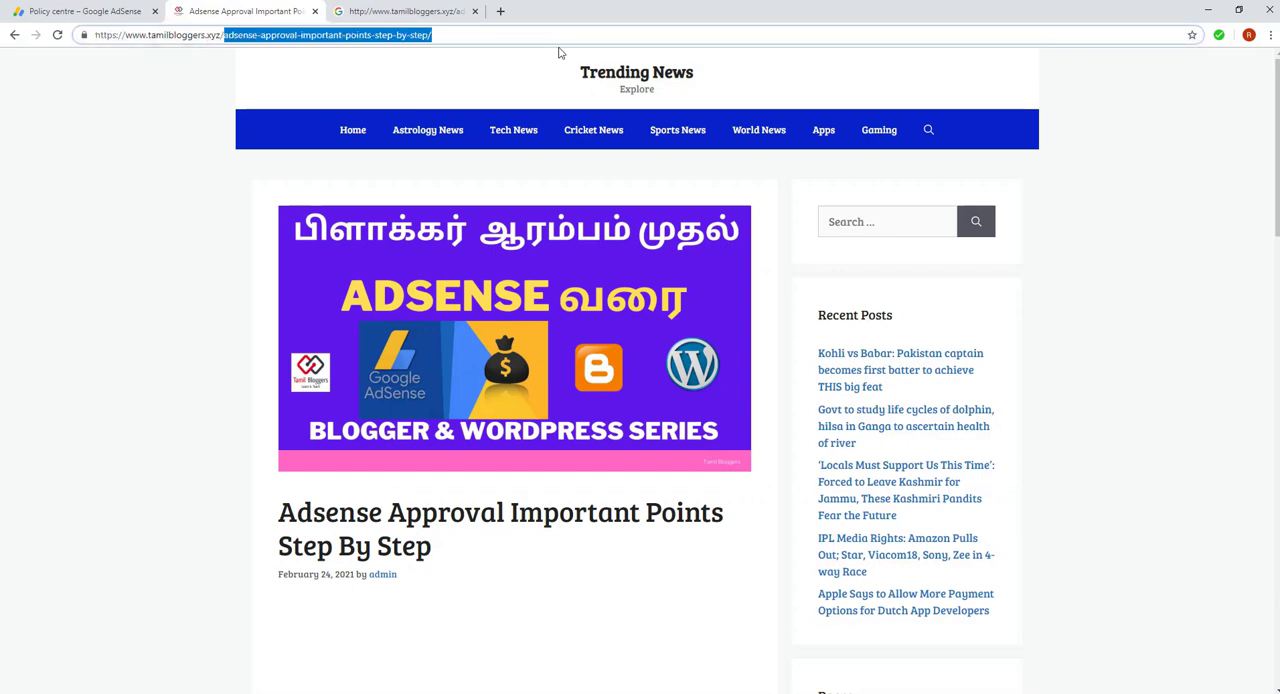
pyautogui.press('BackSpace')
pyautogui.hotkey('ctrl', 'v')
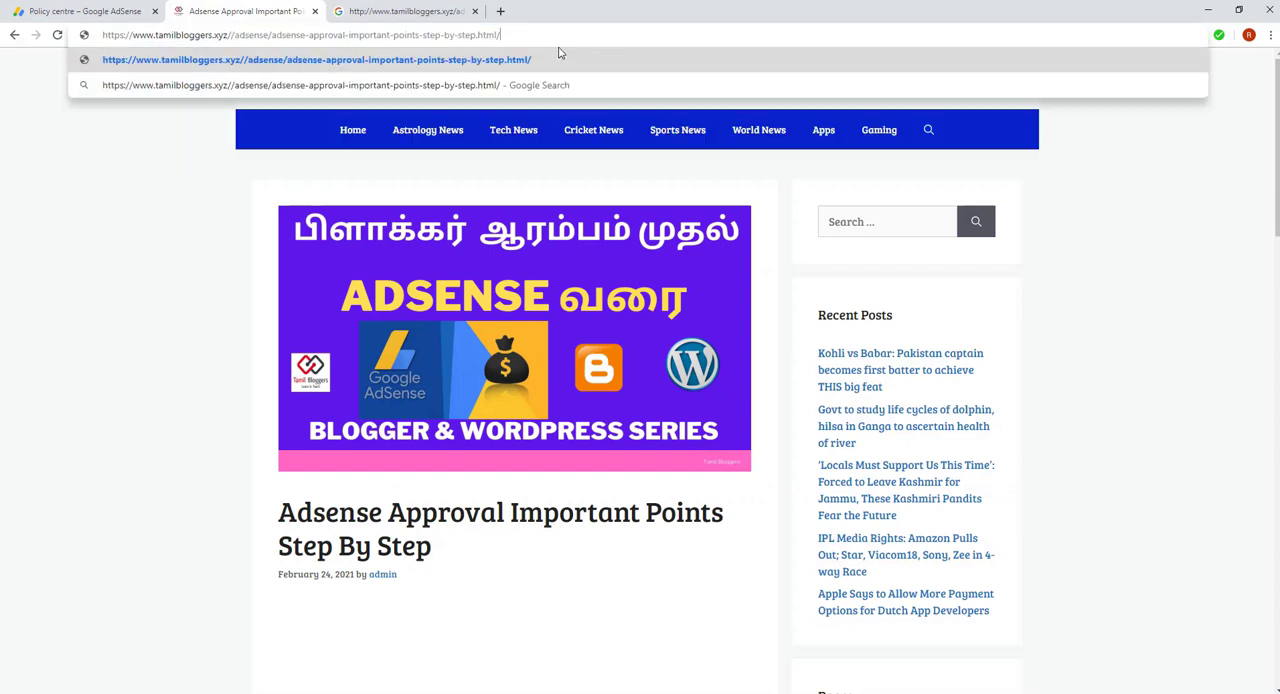
pyautogui.click(235, 34)
pyautogui.press('BackSpace')
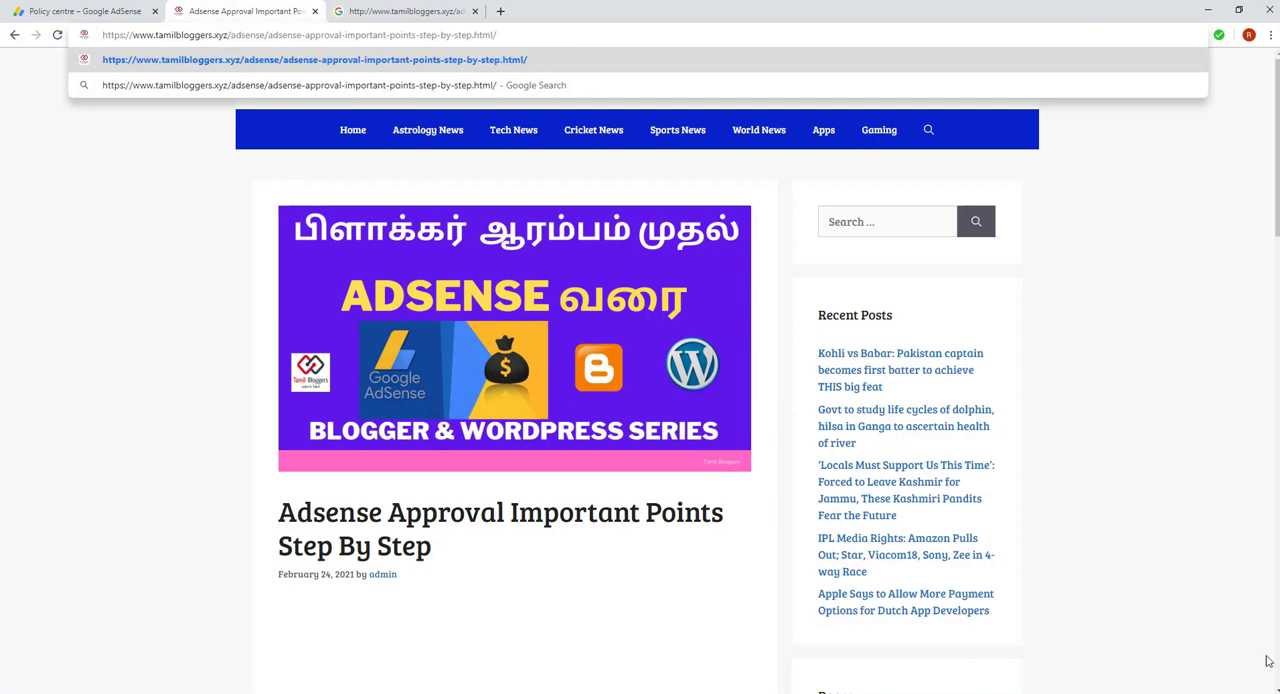
pyautogui.click(121, 8)
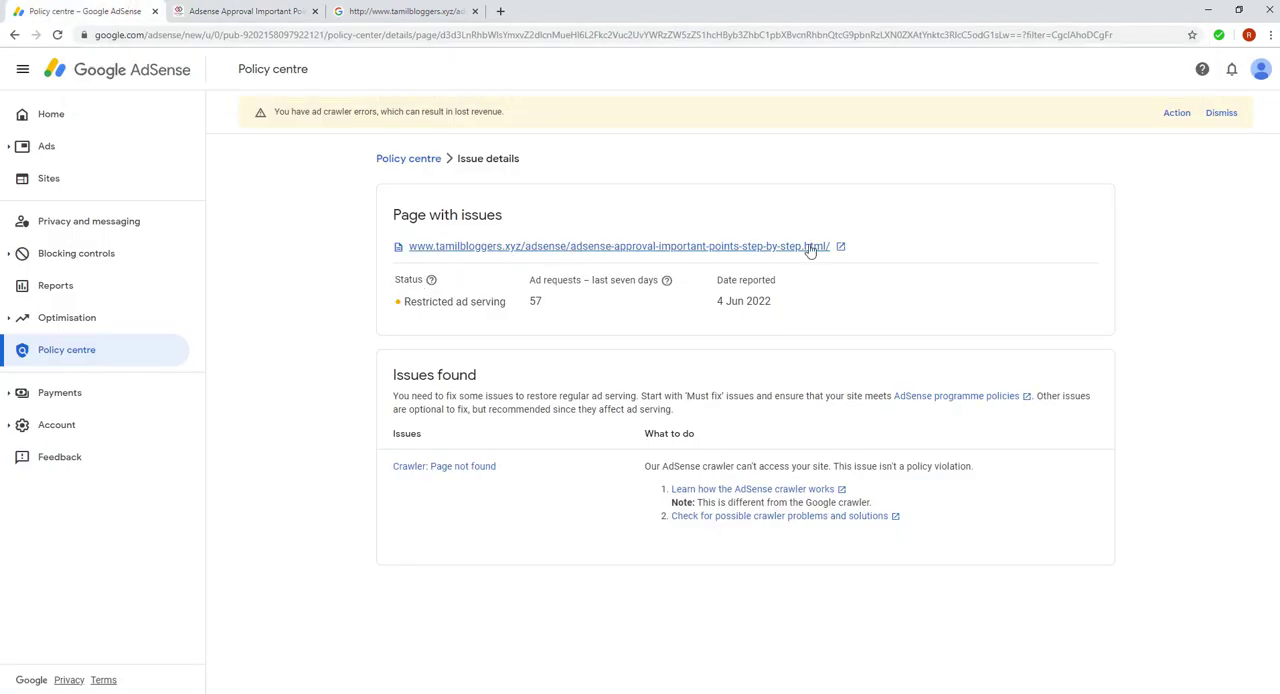
# Open the reported page from the AdSense issue details to test the redirect and compare its address with the reported URL
pyautogui.click(841, 247)
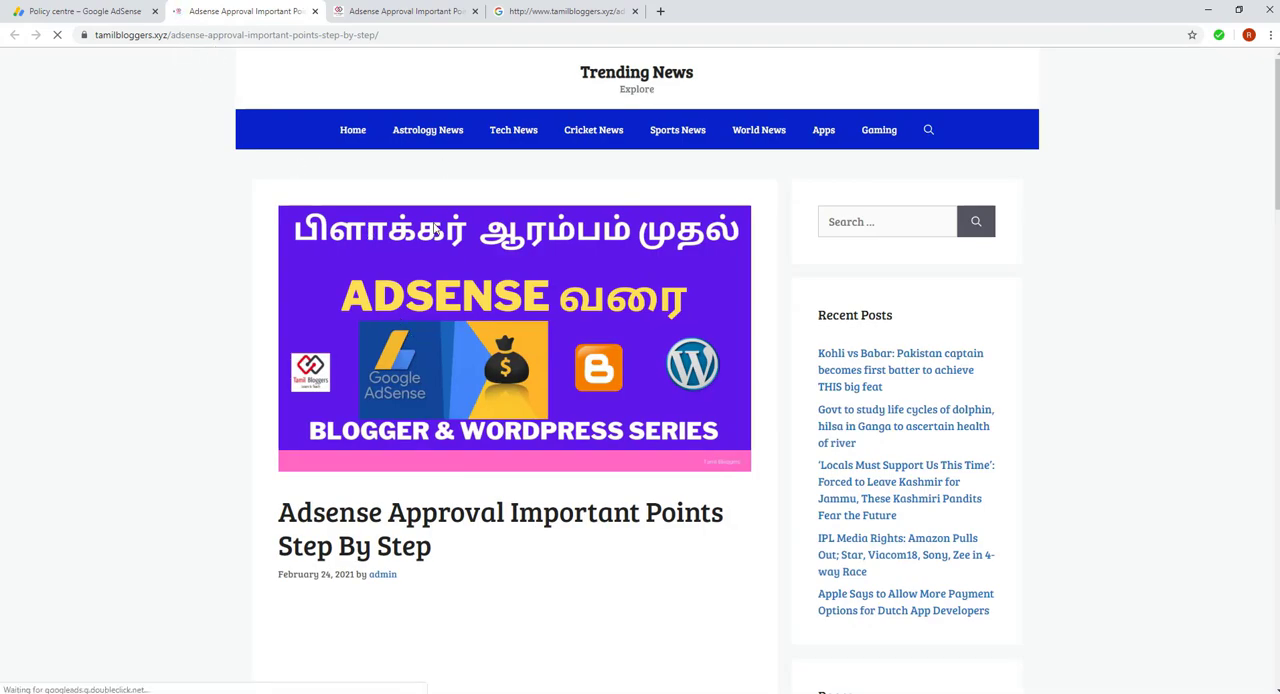
pyautogui.click(83, 12)
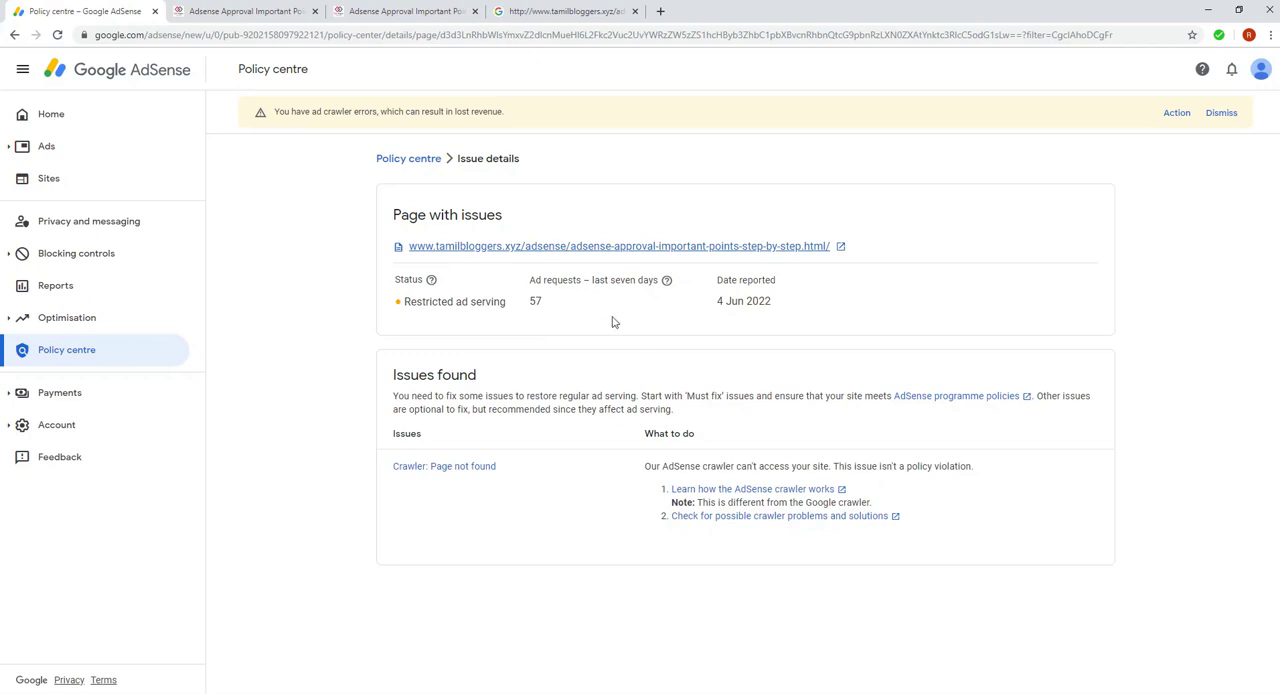
pyautogui.click(250, 11)
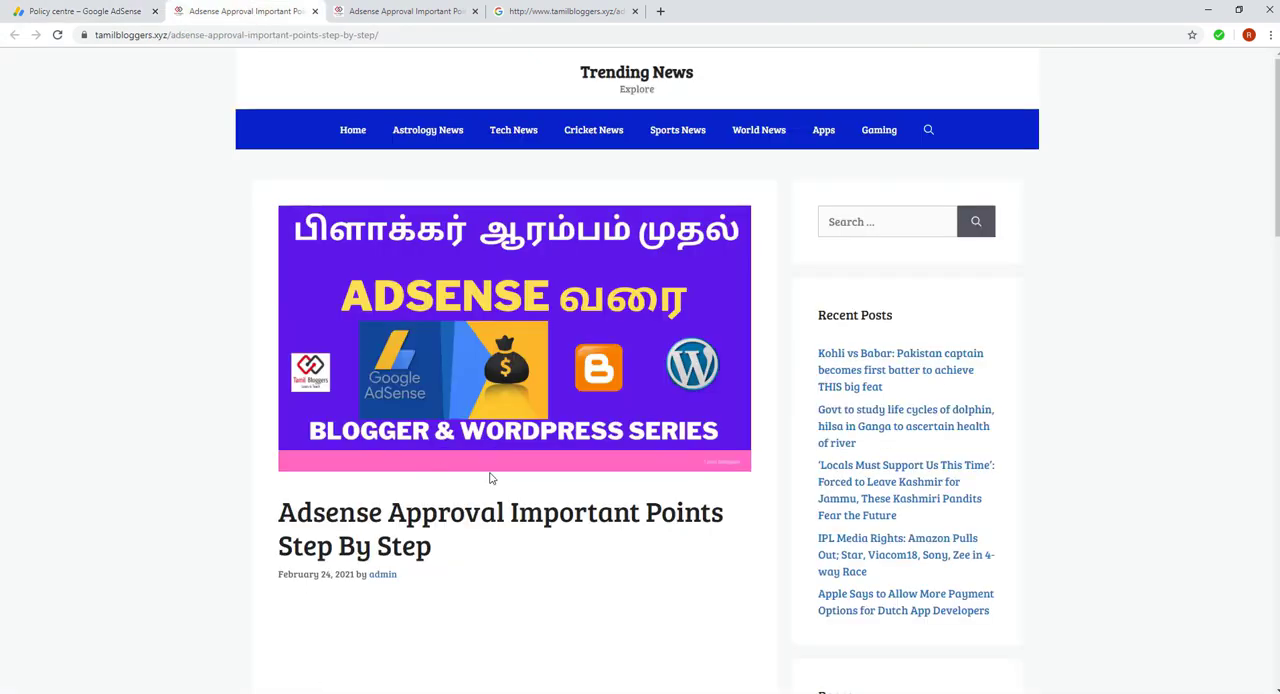
pyautogui.click(122, 9)
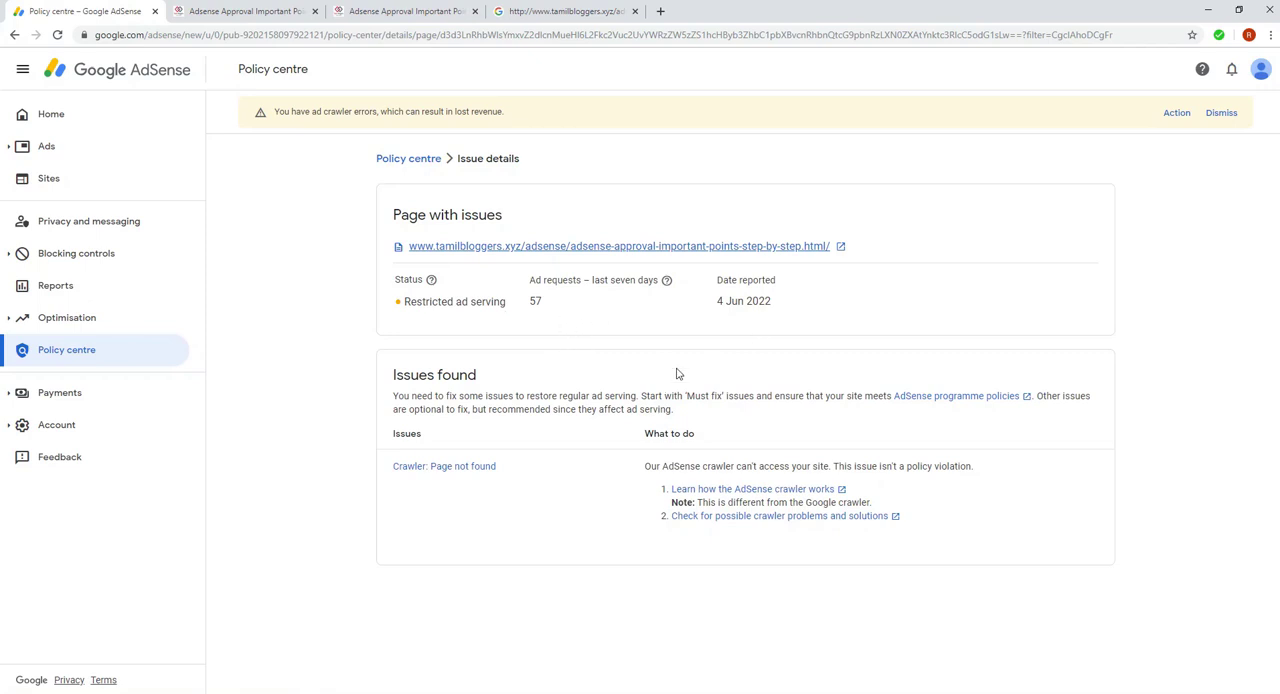
pyautogui.click(265, 15)
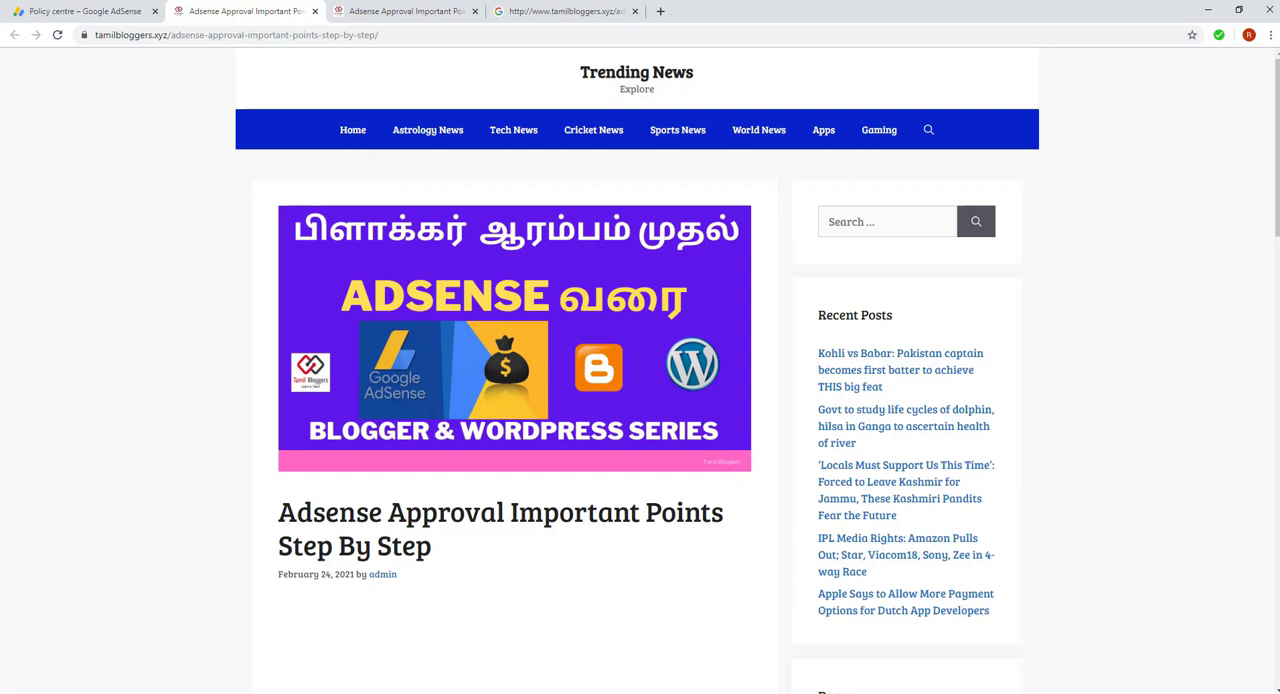
pyautogui.click(73, 8)
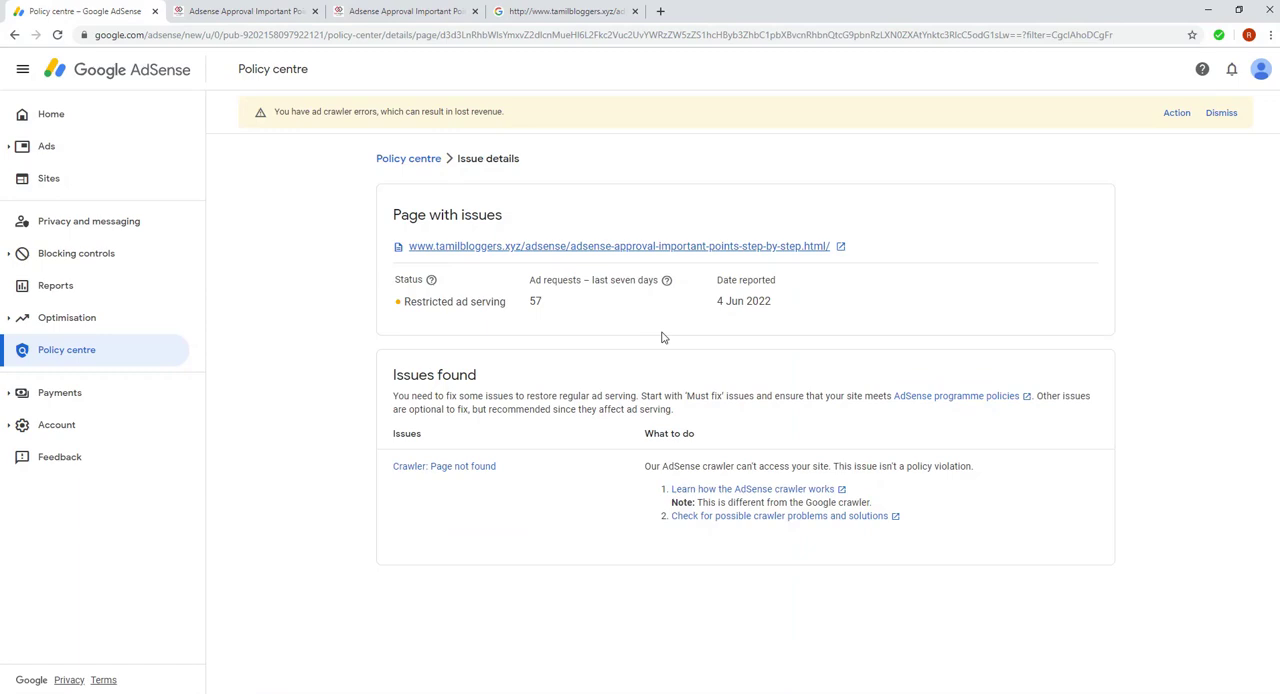
# Switch to the Blogger settings and start adding a new custom redirect under Errors and redirects
pyautogui.click(609, 692)
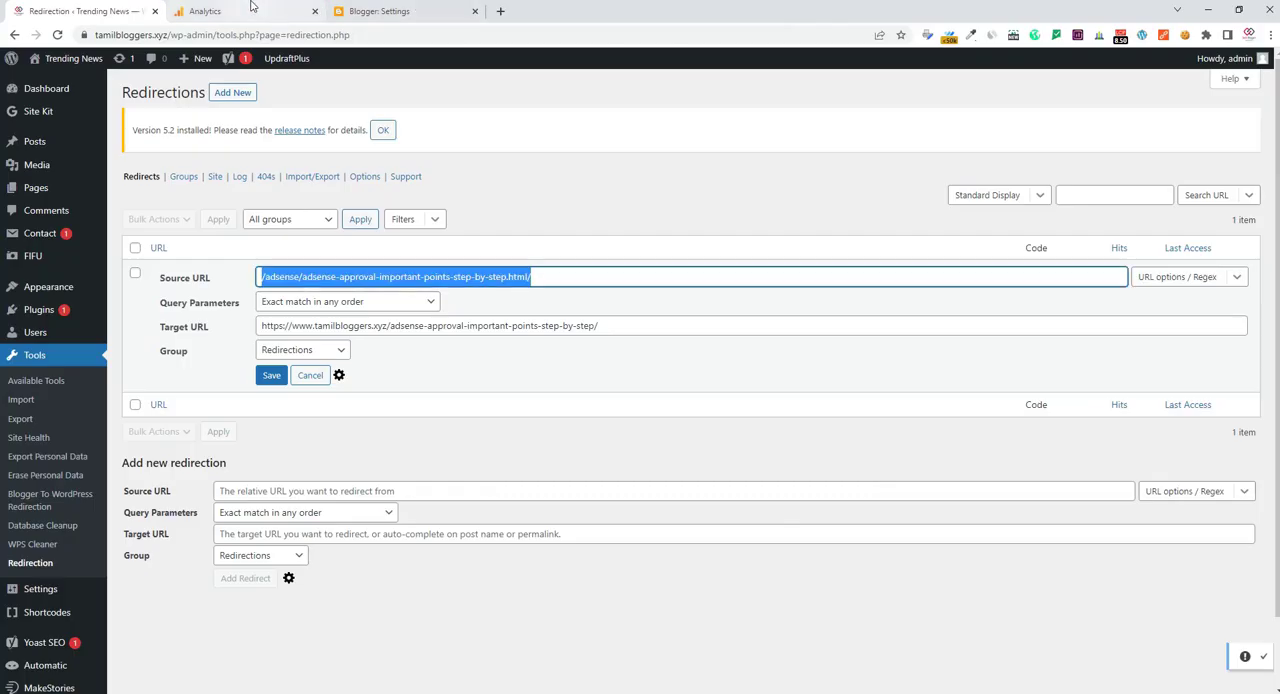
pyautogui.click(385, 11)
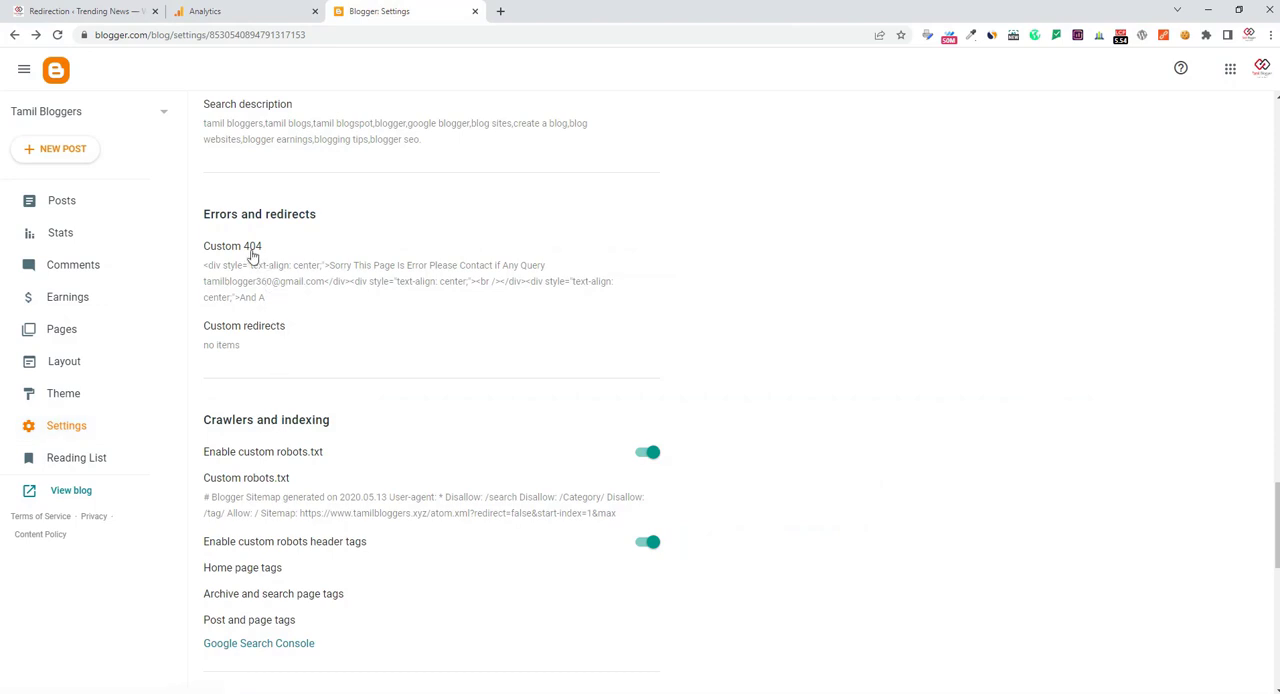
pyautogui.click(235, 329)
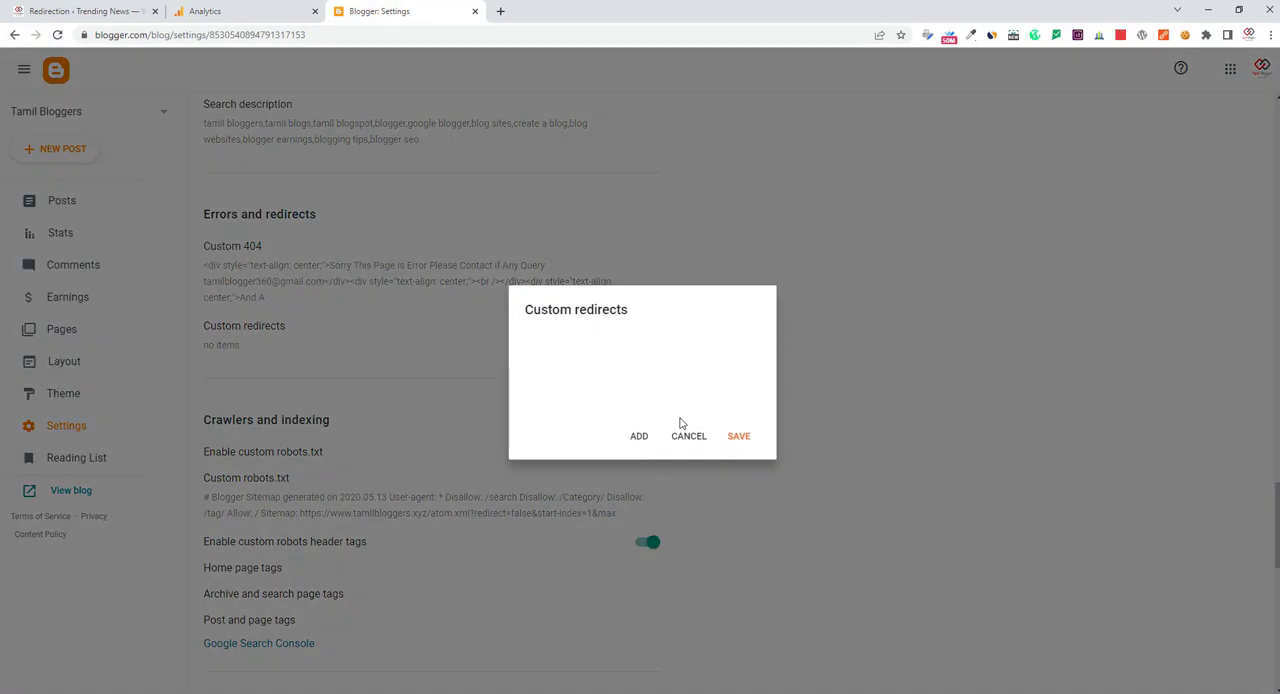
pyautogui.click(639, 437)
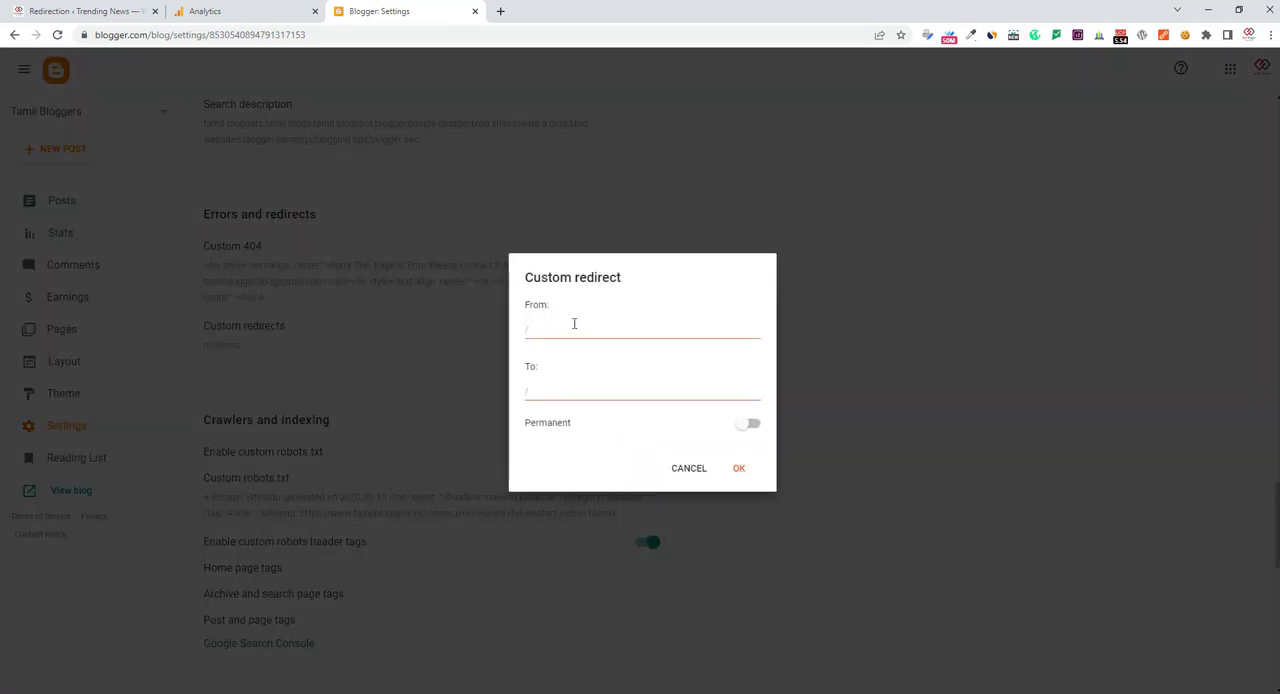
# Copy the Target URL from the WordPress redirect and paste it into the To field of the Blogger custom redirect
pyautogui.click(85, 8)
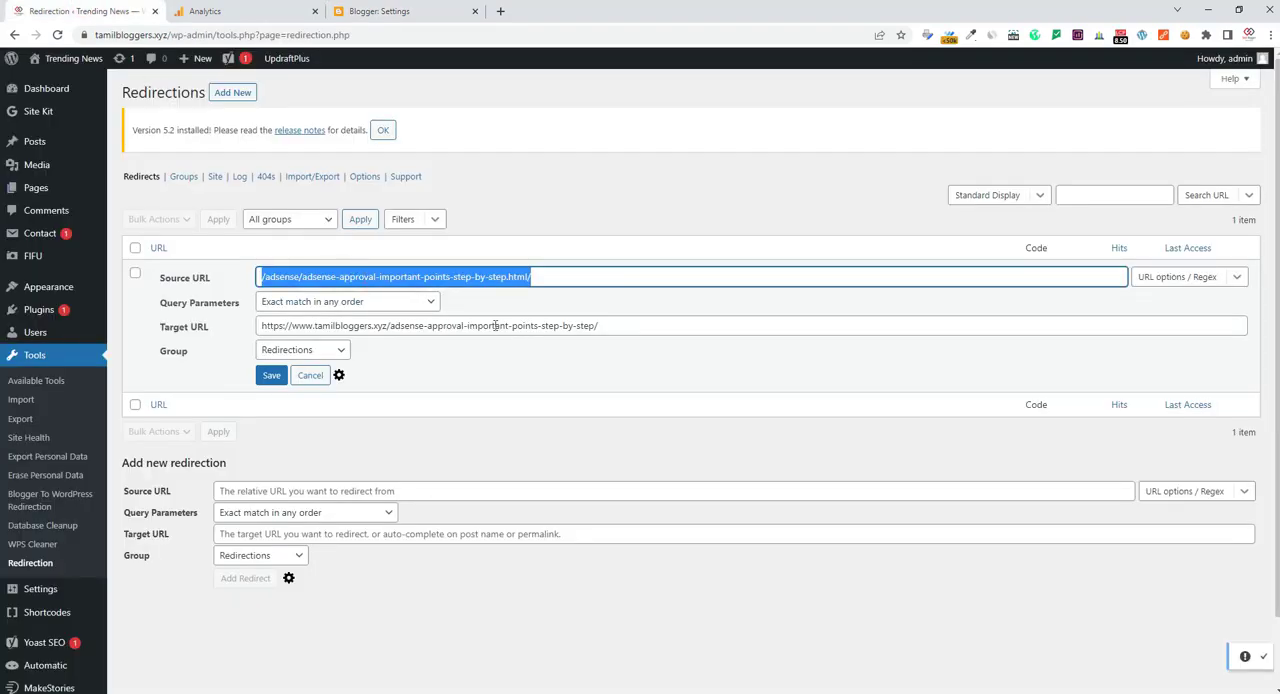
pyautogui.tripleClick(453, 325)
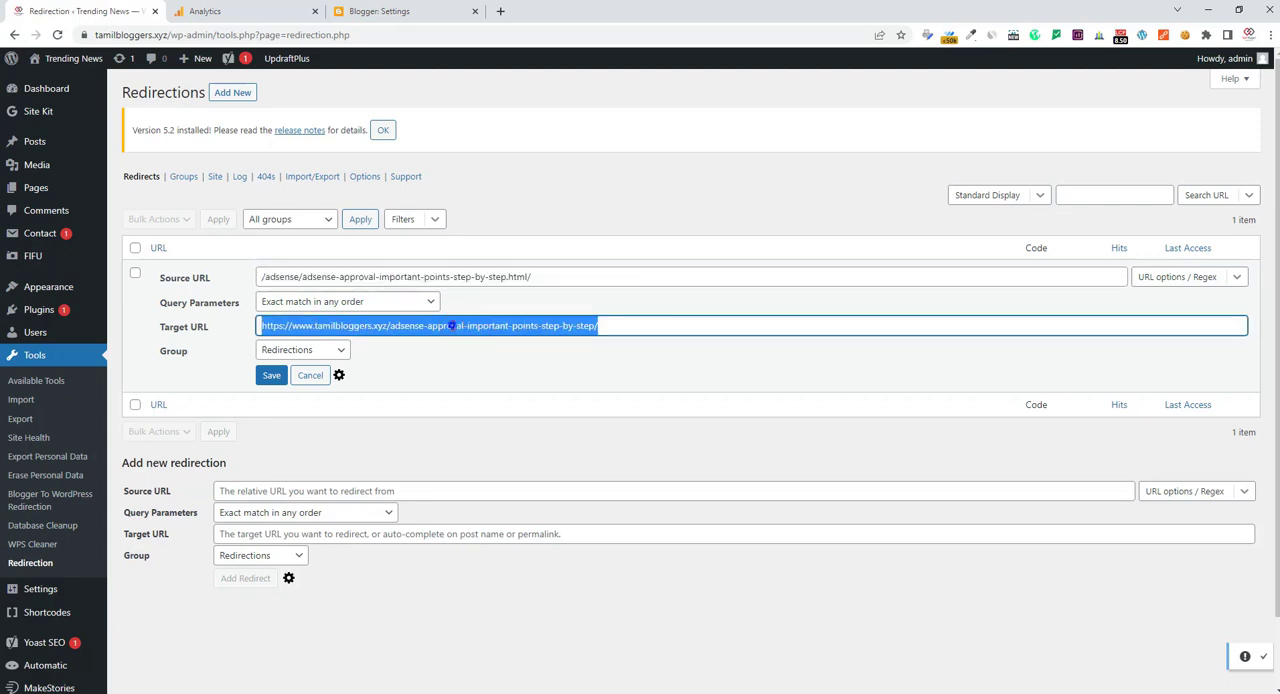
pyautogui.rightClick(453, 325)
pyautogui.click(484, 374)
pyautogui.moveTo(640, 692)
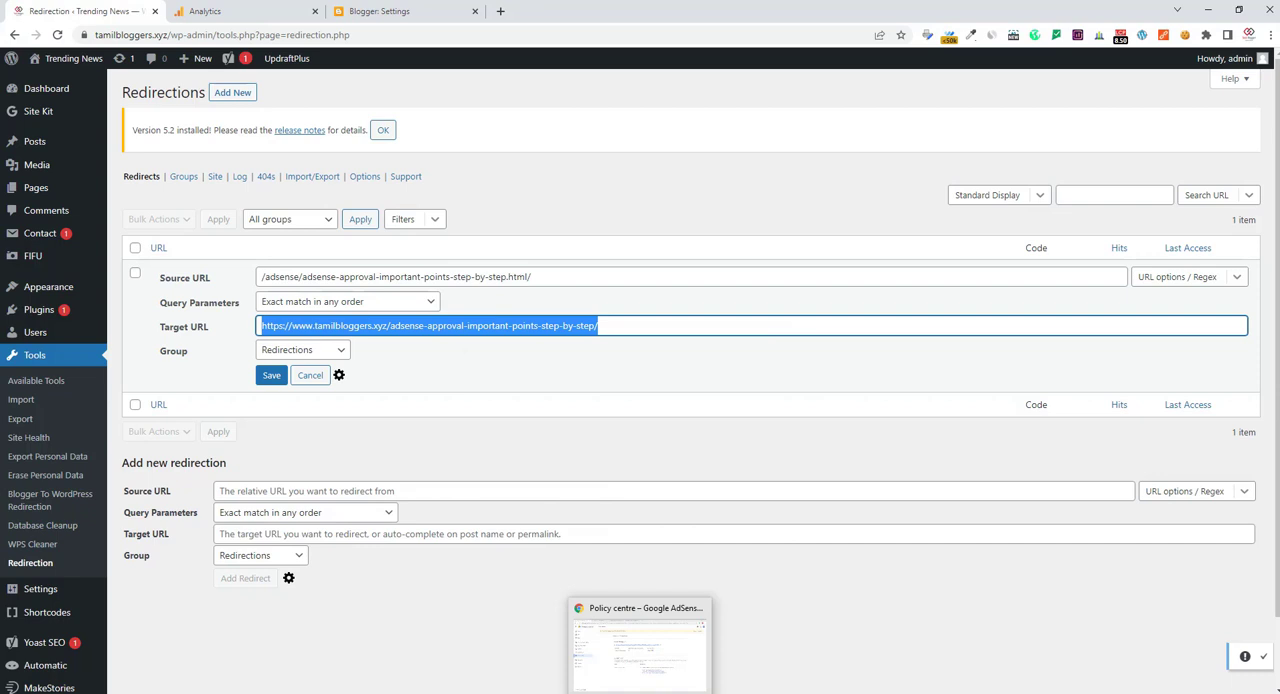
pyautogui.click(360, 11)
pyautogui.click(577, 393)
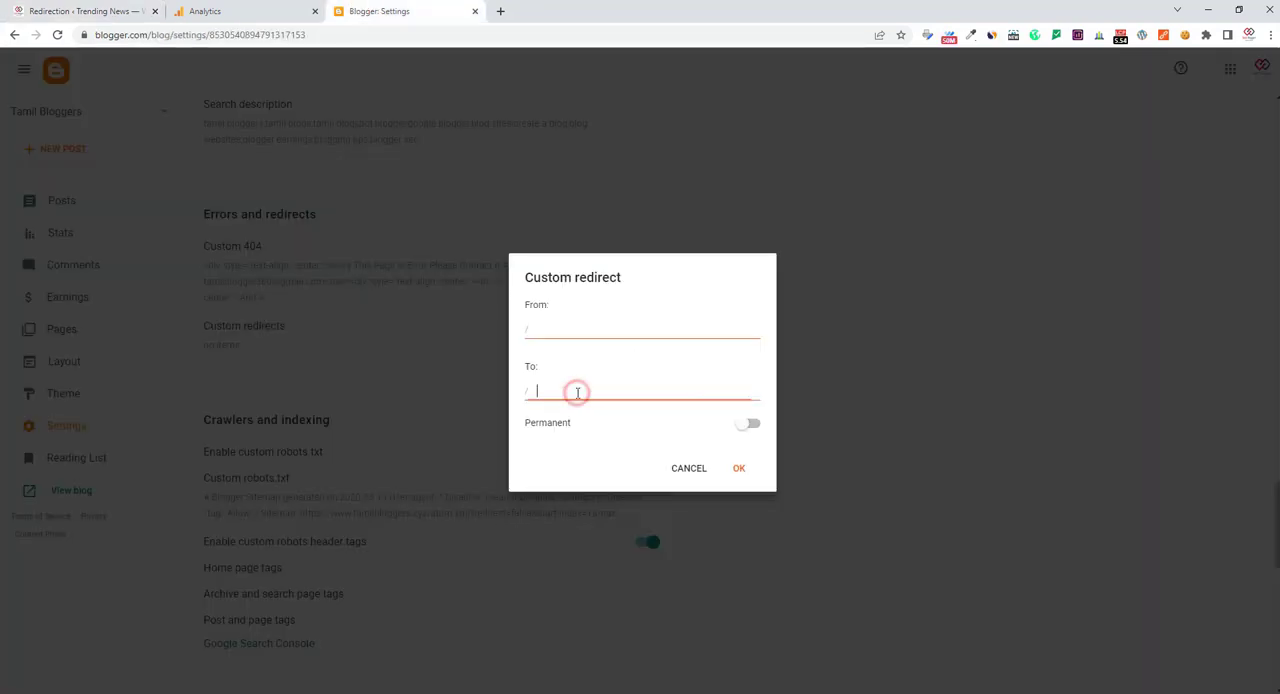
pyautogui.rightClick(574, 392)
pyautogui.click(606, 493)
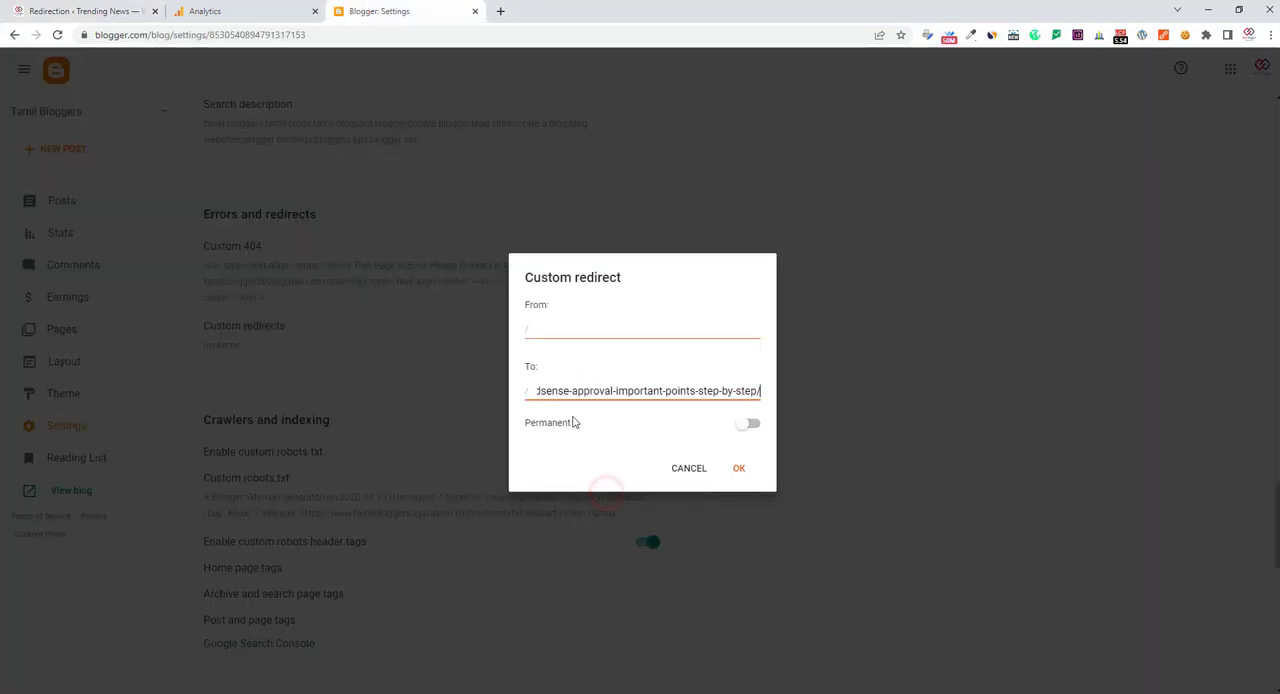
pyautogui.doubleClick(553, 391)
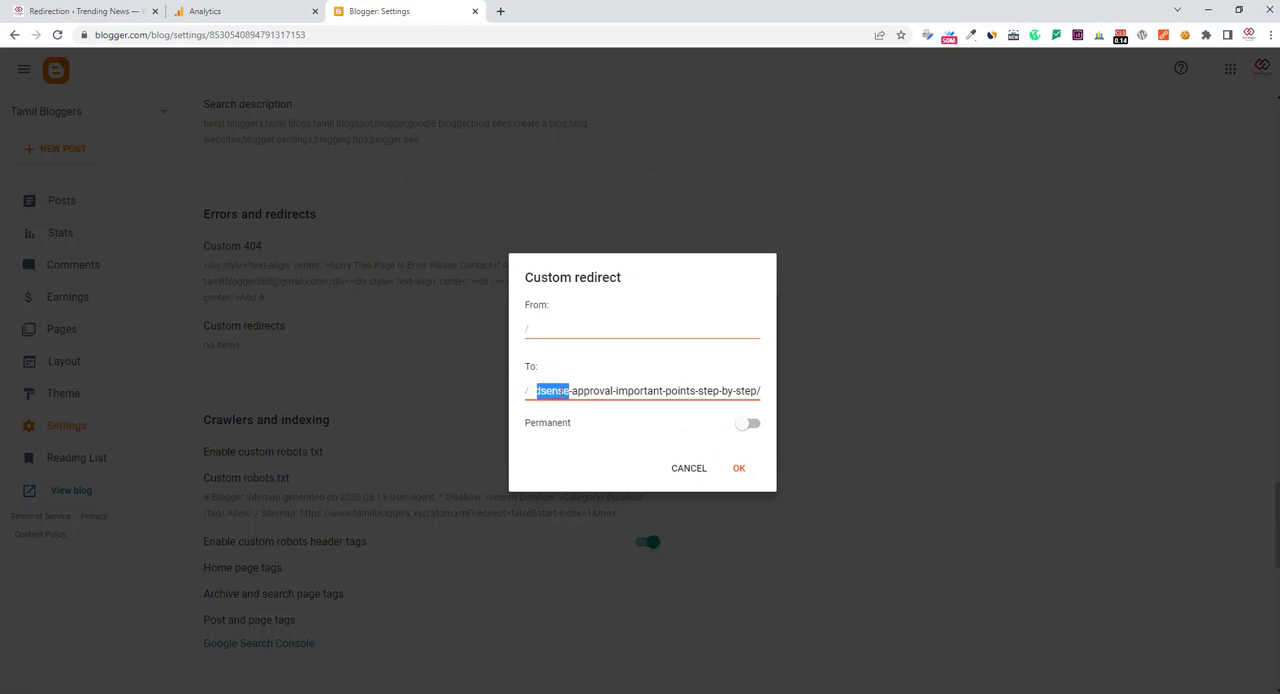
pyautogui.click(556, 391)
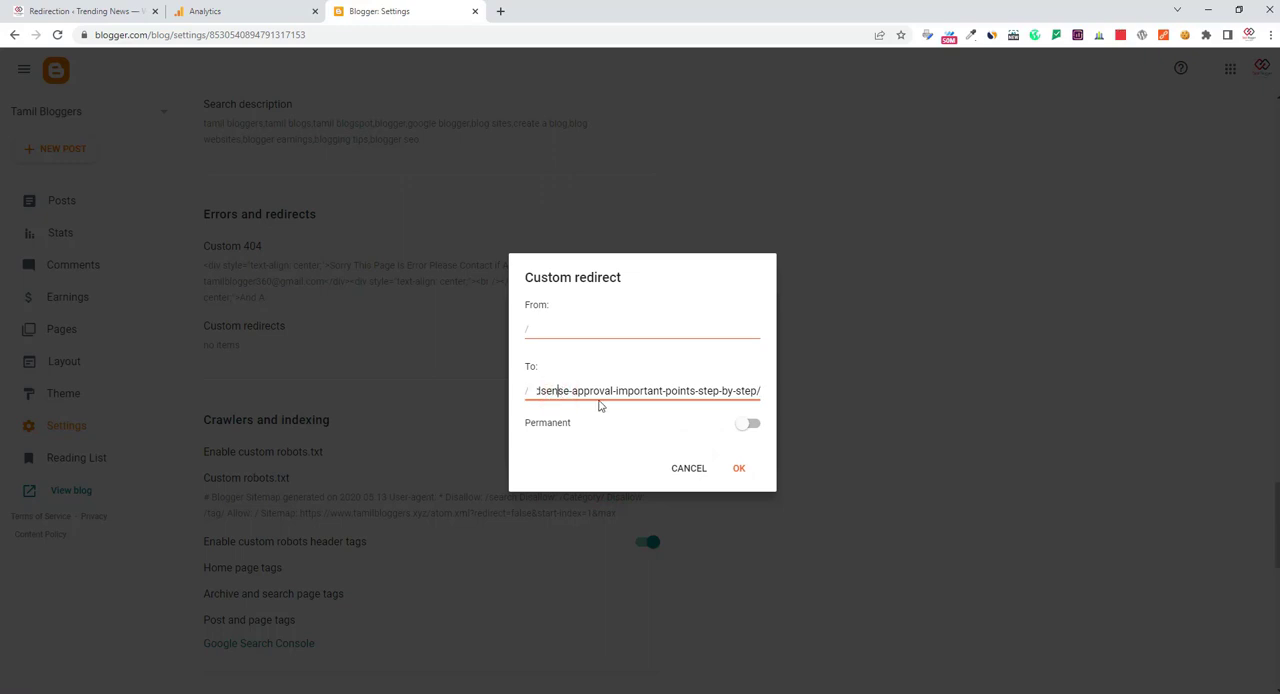
pyautogui.press('Left')
pyautogui.press('Left')
pyautogui.press('Left')
pyautogui.press('Left')
pyautogui.press('Left')
pyautogui.press('Left')
pyautogui.press('Left')
pyautogui.press('Left')
pyautogui.press('Left')
pyautogui.press('Left')
pyautogui.press('Left')
pyautogui.press('Left')
pyautogui.press('Left')
pyautogui.press('Left')
pyautogui.press('Left')
pyautogui.press('Left')
pyautogui.press('Left')
pyautogui.press('Left')
pyautogui.press('Left')
pyautogui.press('Left')
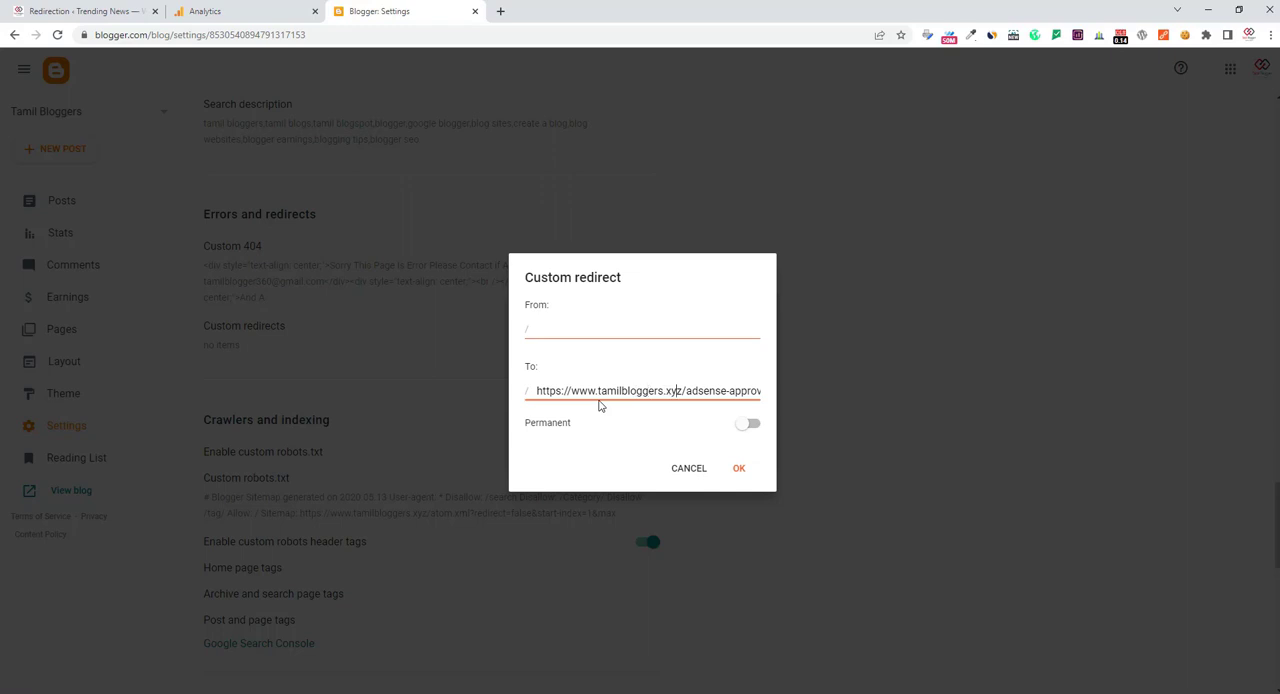
pyautogui.press('Right')
pyautogui.press('Right')
pyautogui.press('BackSpace')
pyautogui.press('BackSpace')
pyautogui.press('BackSpace')
pyautogui.press('BackSpace')
pyautogui.press('BackSpace')
pyautogui.press('BackSpace')
pyautogui.press('BackSpace')
pyautogui.press('BackSpace')
pyautogui.press('BackSpace')
pyautogui.press('BackSpace')
pyautogui.press('BackSpace')
pyautogui.press('BackSpace')
pyautogui.press('BackSpace')
pyautogui.press('BackSpace')
pyautogui.press('BackSpace')
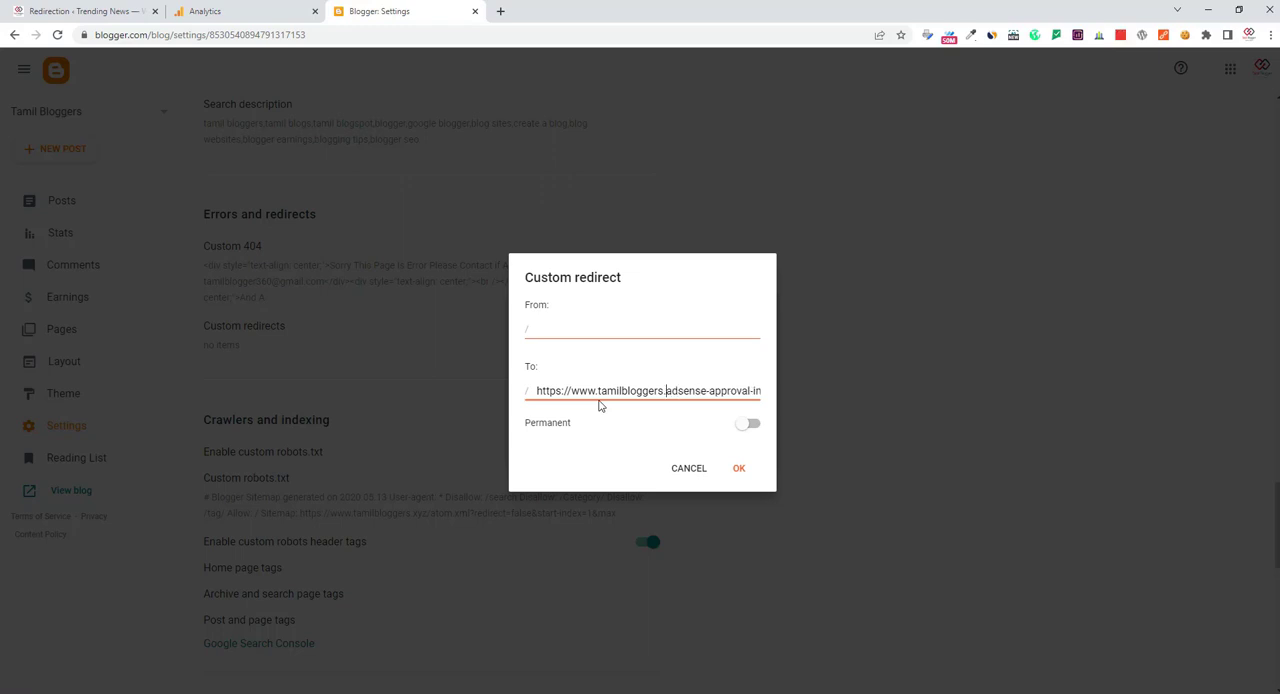
pyautogui.press('BackSpace')
pyautogui.press('BackSpace')
pyautogui.press('BackSpace')
pyautogui.press('BackSpace')
pyautogui.press('BackSpace')
pyautogui.press('BackSpace')
pyautogui.press('BackSpace')
pyautogui.press('BackSpace')
pyautogui.press('BackSpace')
pyautogui.press('BackSpace')
pyautogui.press('BackSpace')
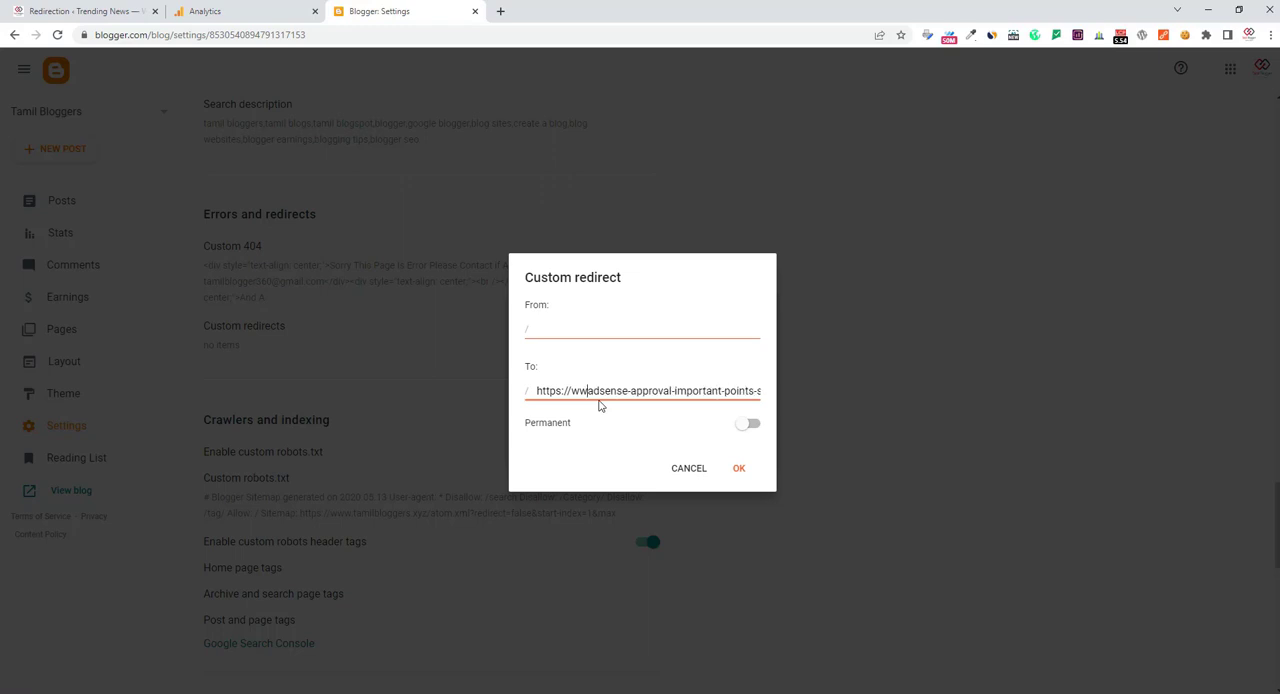
pyautogui.press('BackSpace')
pyautogui.press('BackSpace')
pyautogui.press('BackSpace')
pyautogui.press('BackSpace')
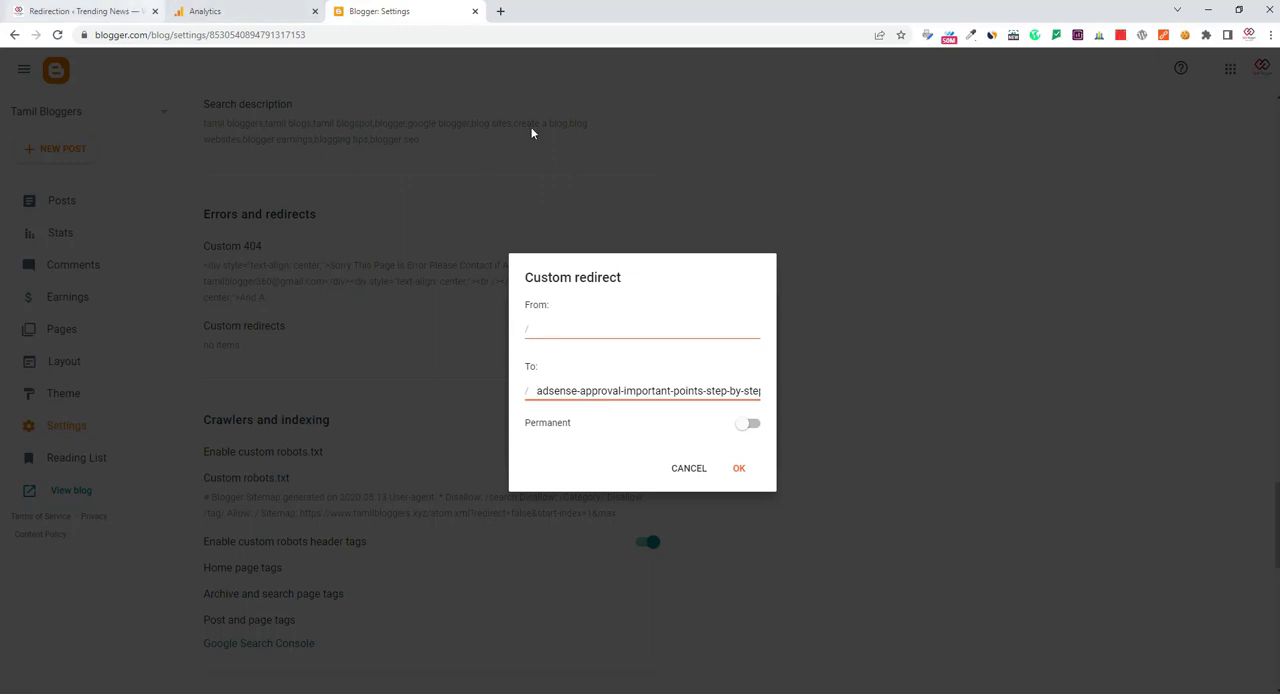
# Return to the WordPress redirect and copy its Source URL path without the leading slash
pyautogui.click(80, 11)
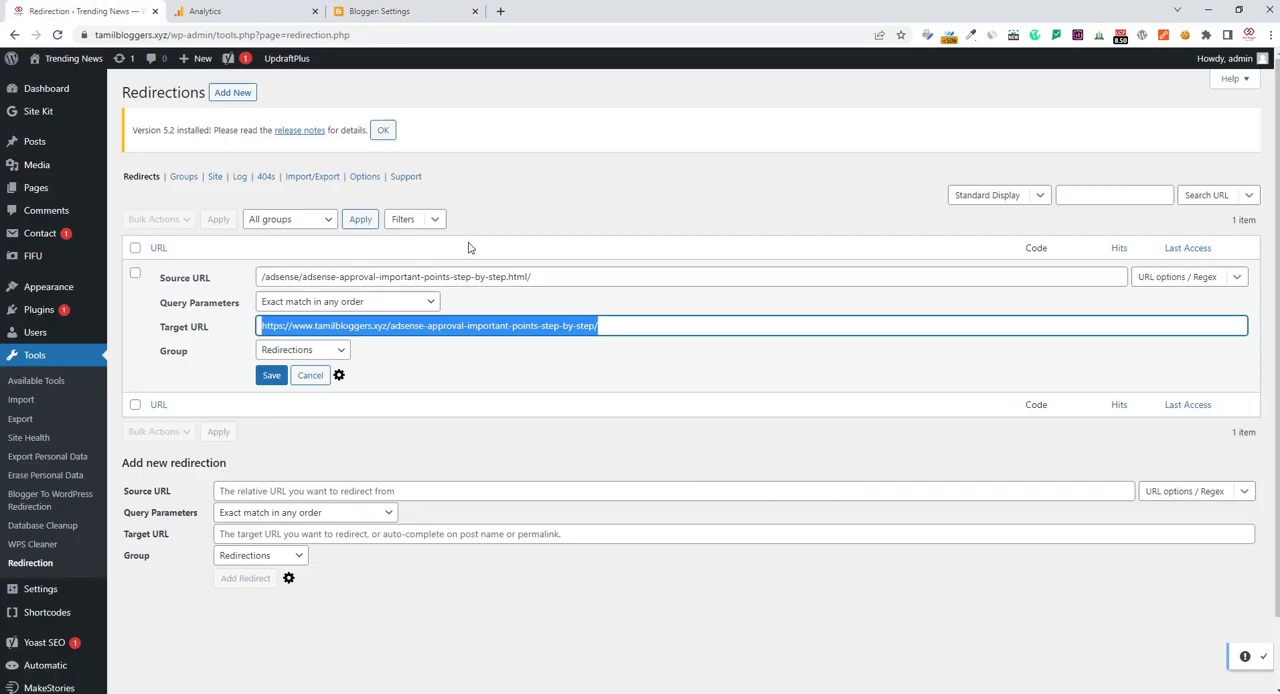
pyautogui.doubleClick(465, 276)
pyautogui.click(542, 277)
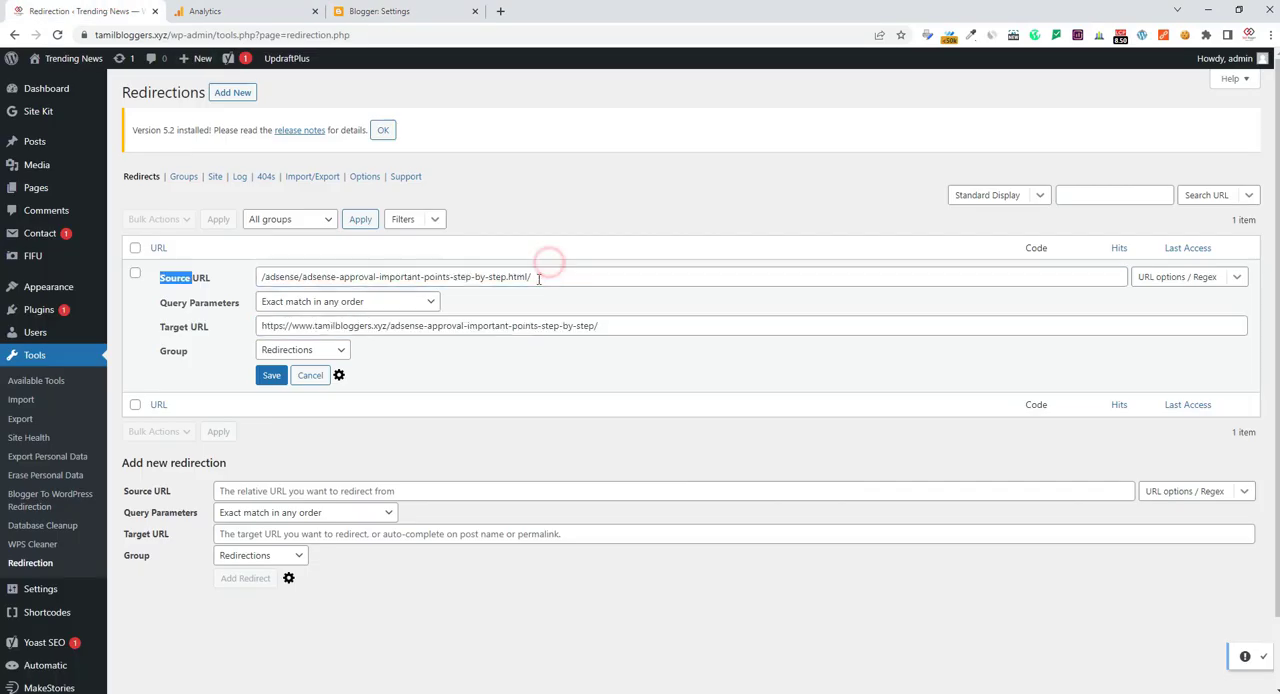
pyautogui.moveTo(542, 277); pyautogui.dragTo(263, 277)
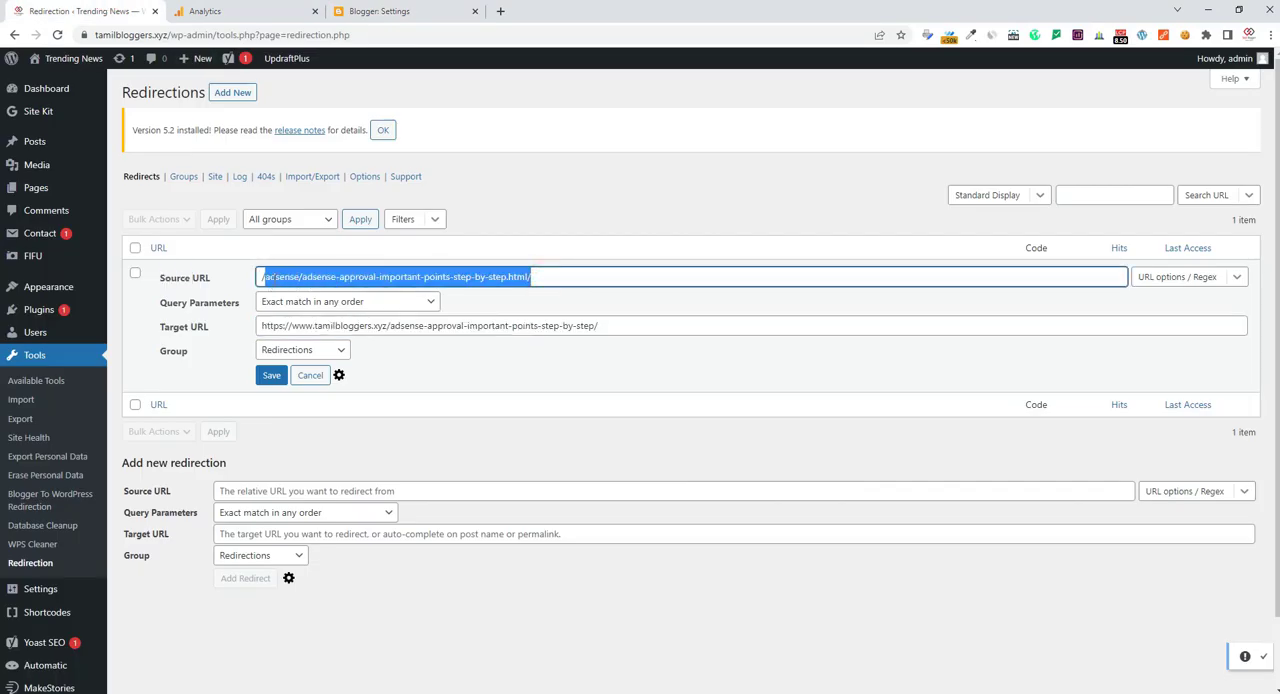
pyautogui.rightClick(274, 278)
pyautogui.click(311, 328)
pyautogui.moveTo(640, 693)
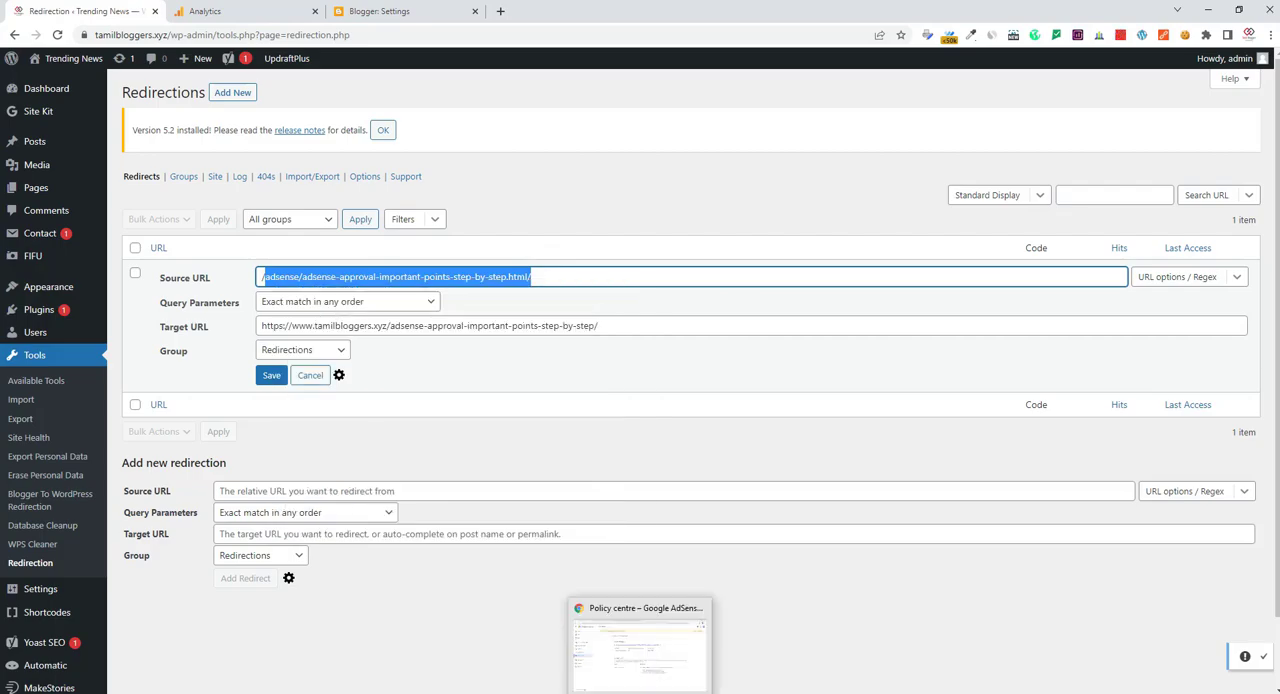
pyautogui.click(640, 652)
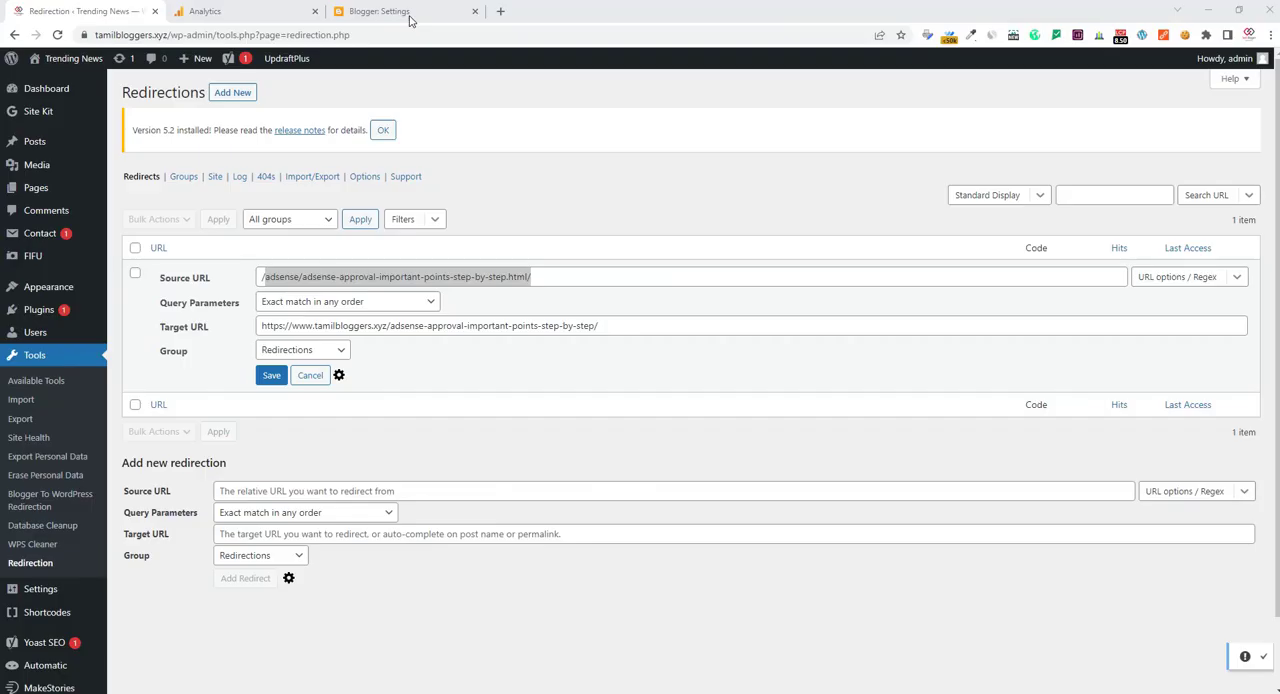
# Paste the copied path into Blogger's From field, make the redirect permanent, save it, and reopen the custom redirects list
pyautogui.click(395, 11)
pyautogui.click(566, 331)
pyautogui.rightClick(567, 333)
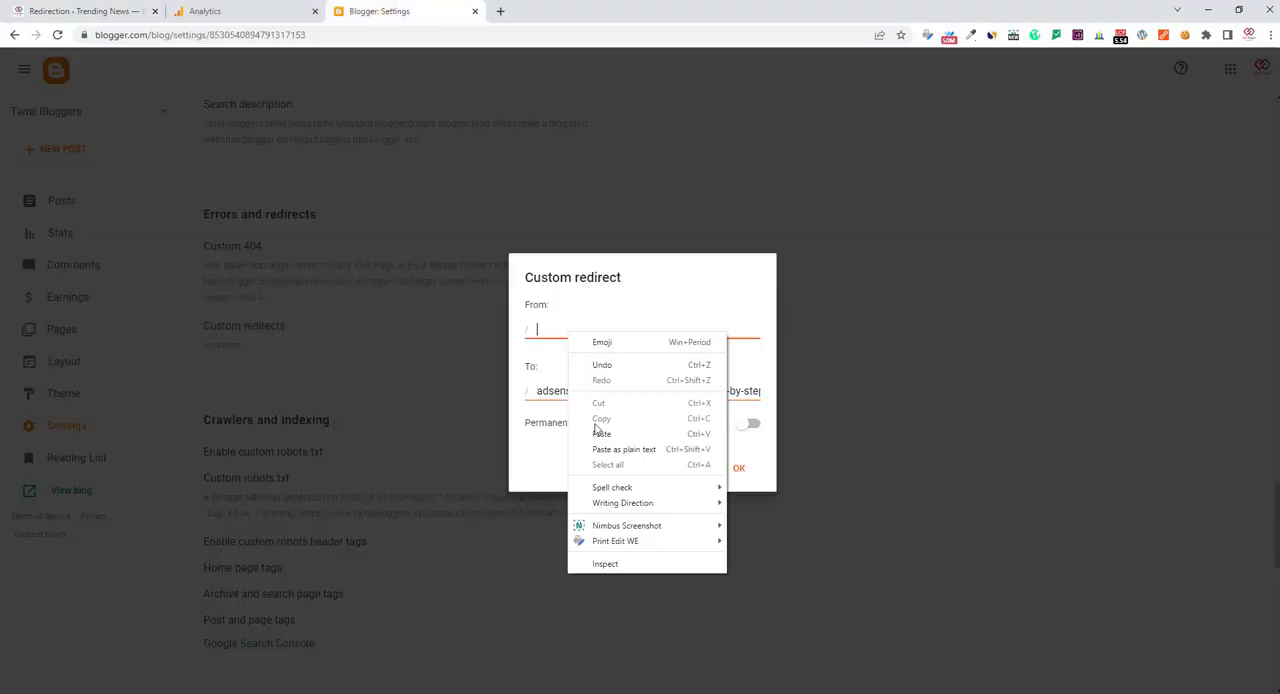
pyautogui.click(601, 433)
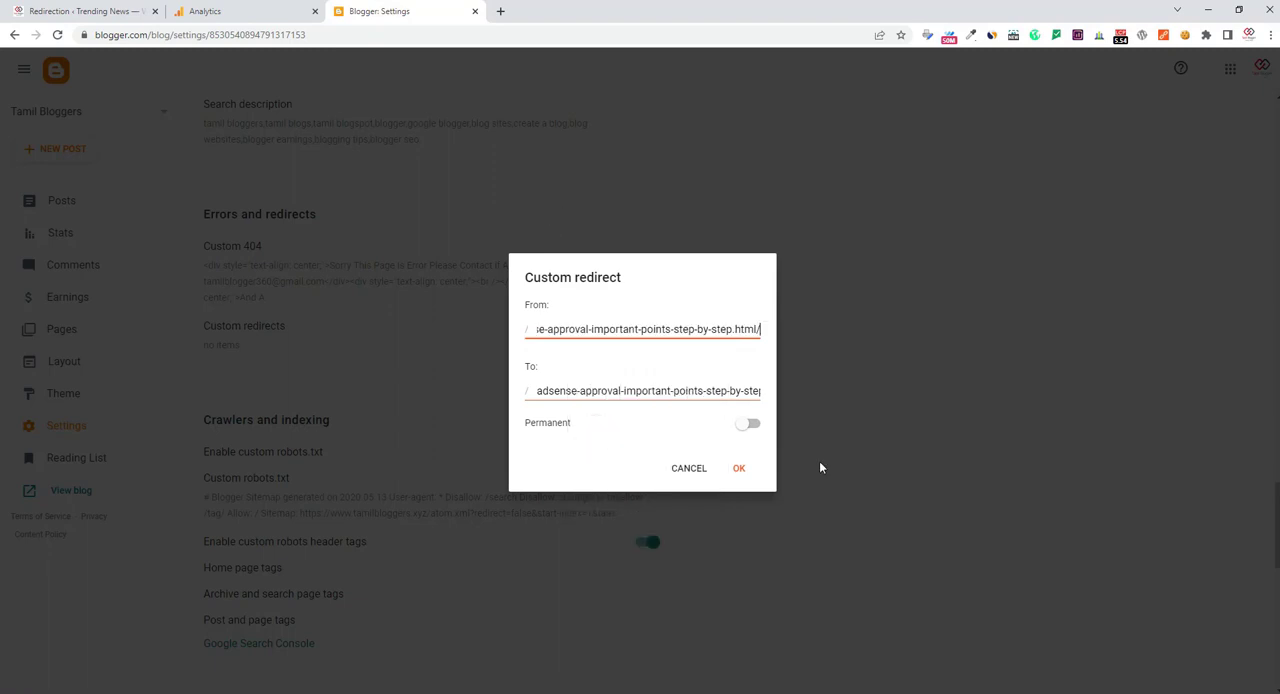
pyautogui.click(749, 425)
pyautogui.click(738, 471)
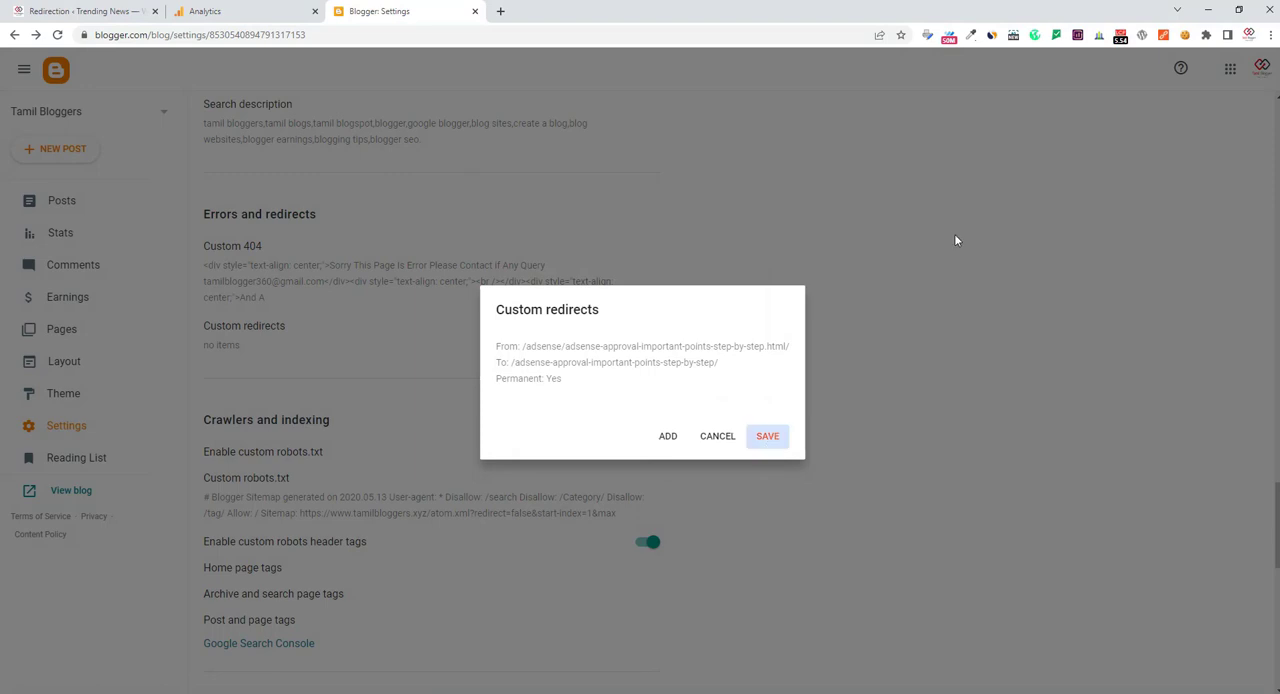
pyautogui.press('Return')
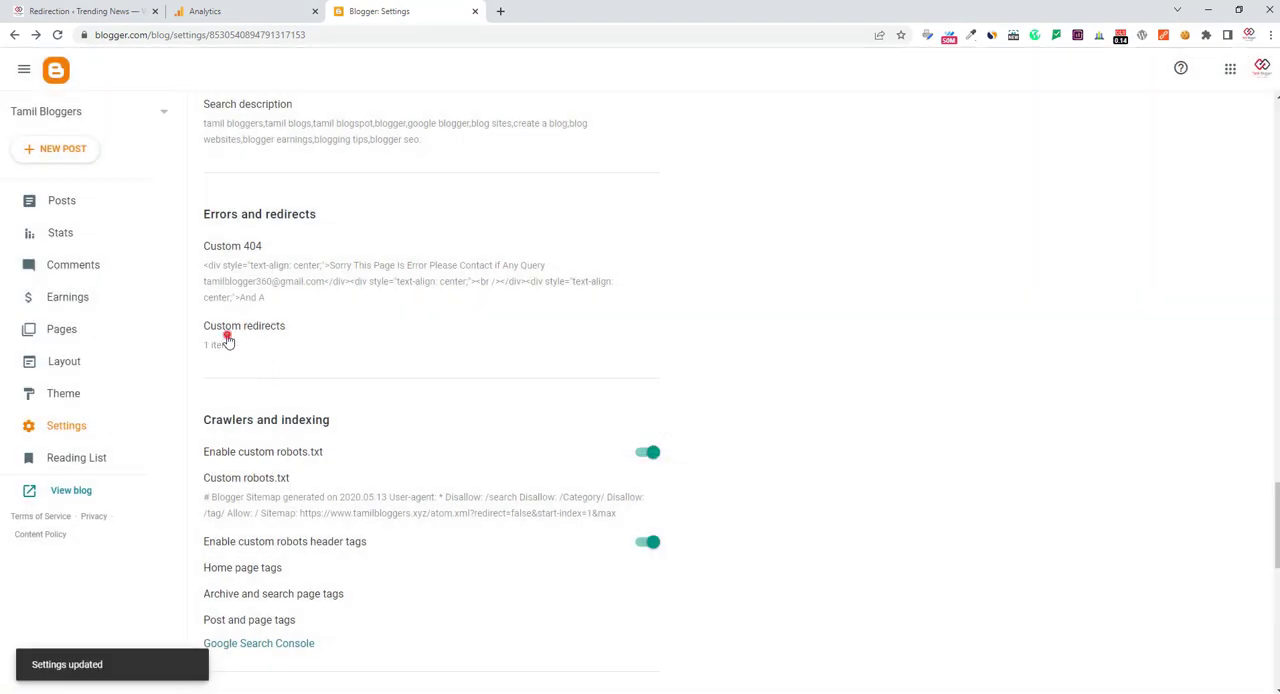
pyautogui.click(212, 346)
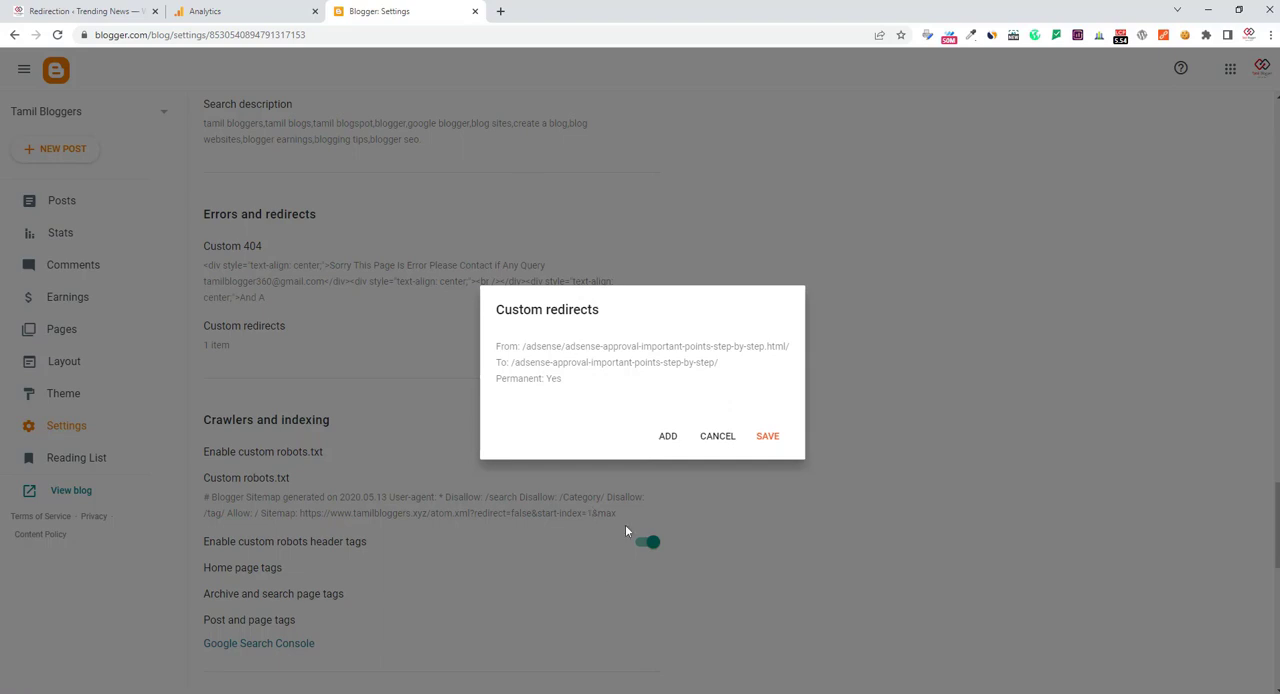
# Open Google Search Console in a new tab and select the Source URL of the WordPress redirect
pyautogui.click(500, 11)
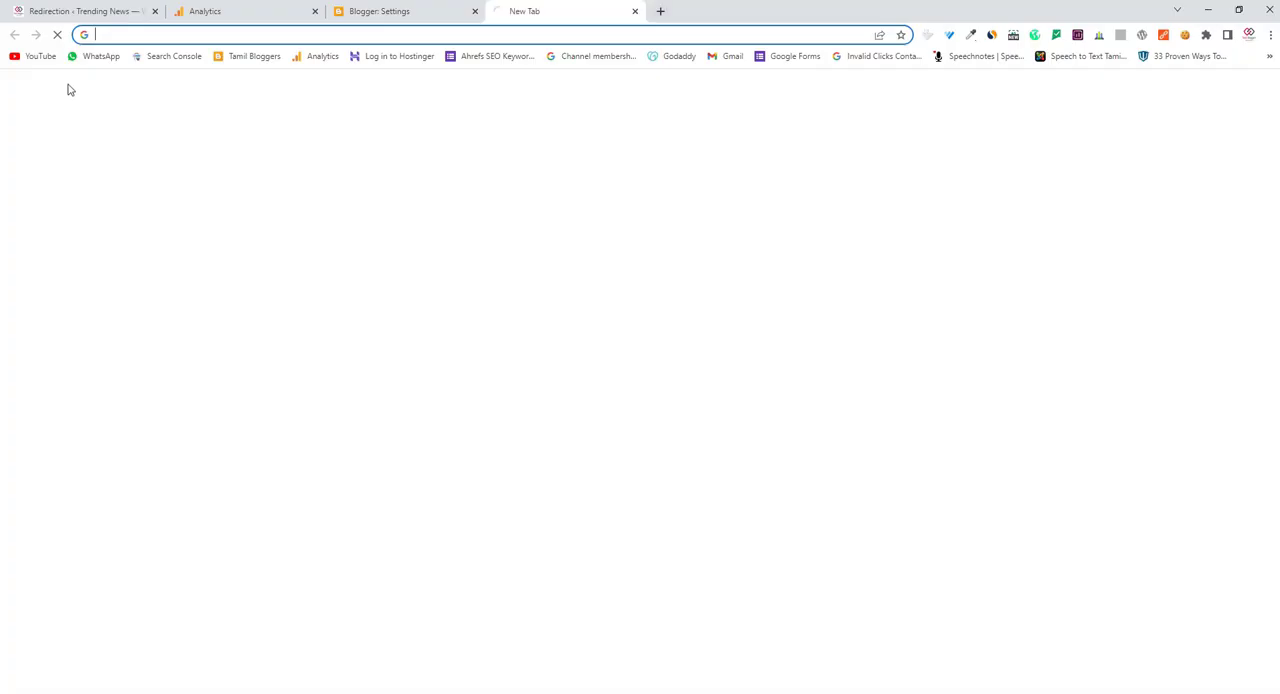
pyautogui.click(158, 57)
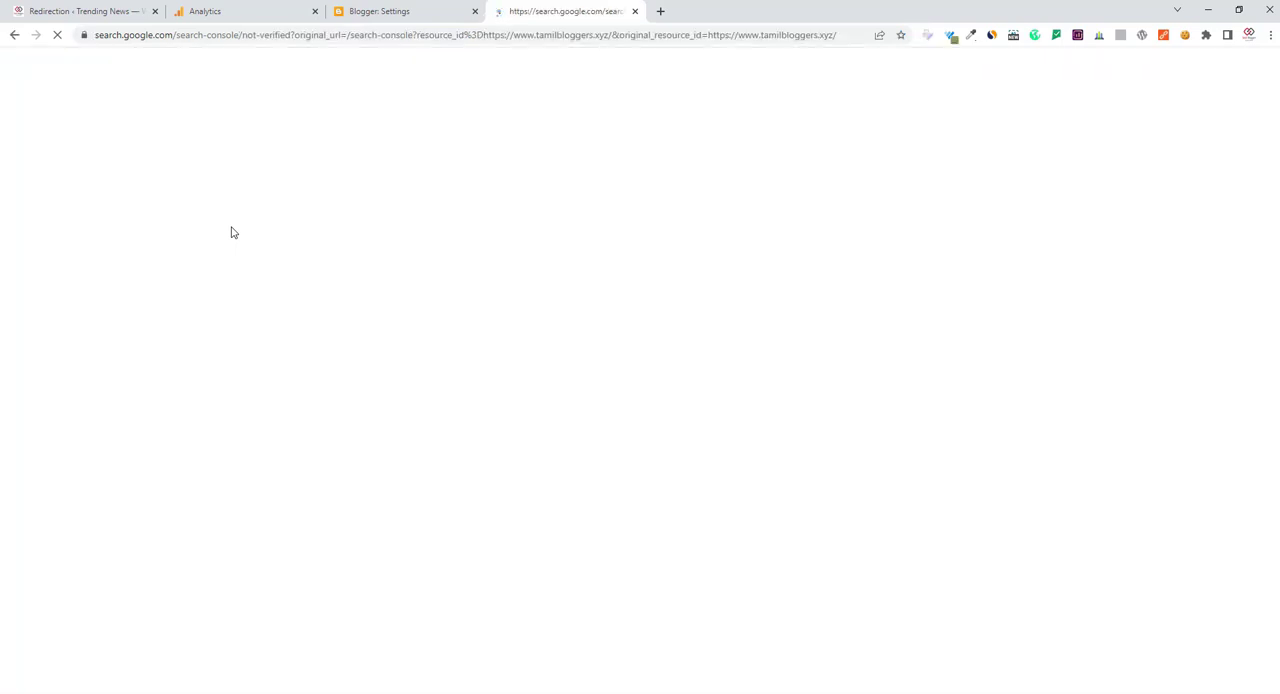
pyautogui.click(80, 10)
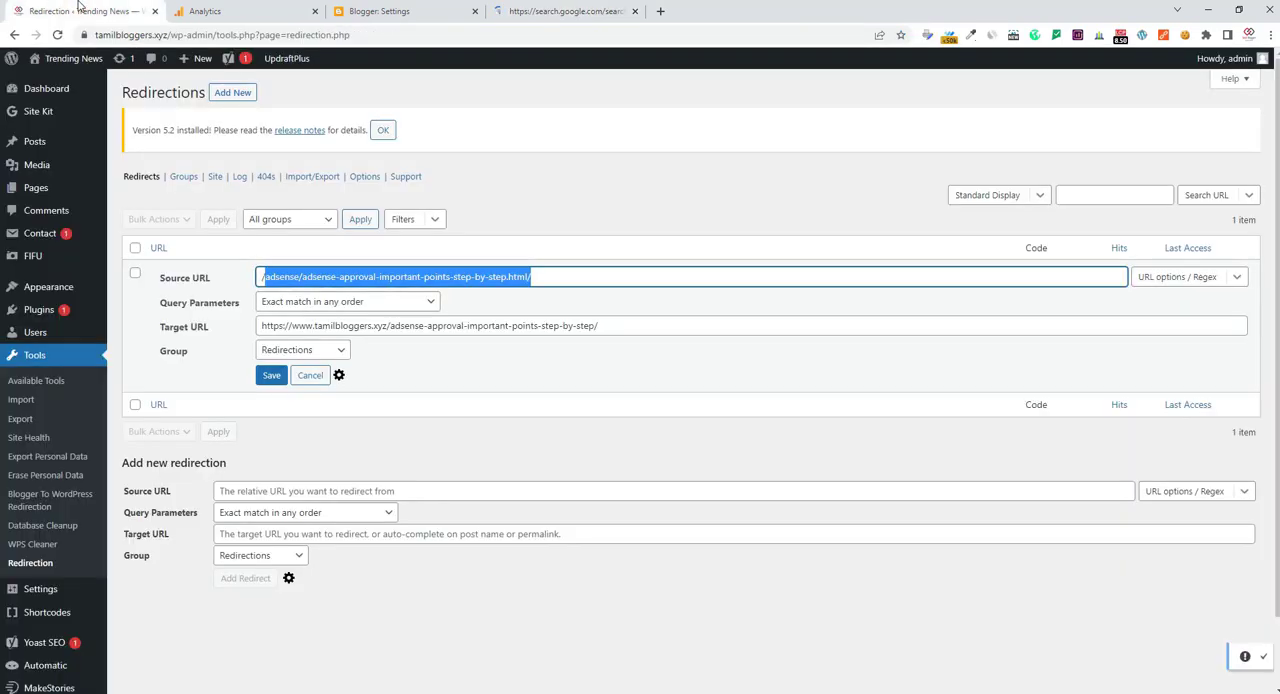
pyautogui.tripleClick(459, 325)
pyautogui.tripleClick(444, 272)
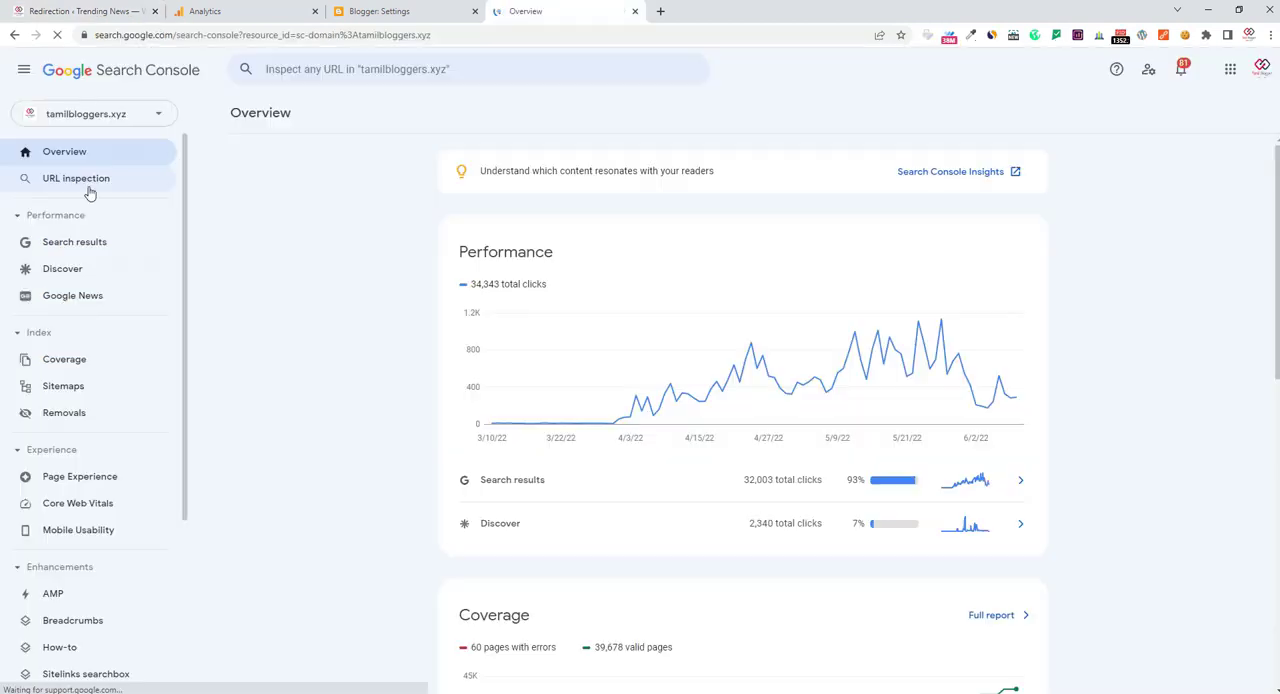
# Open Removals and start a temporary removal request for this URL only, pasting the copied path /adsense/adsense-approval-important-points-step-by-step.html/ as its URL
pyautogui.click(72, 414)
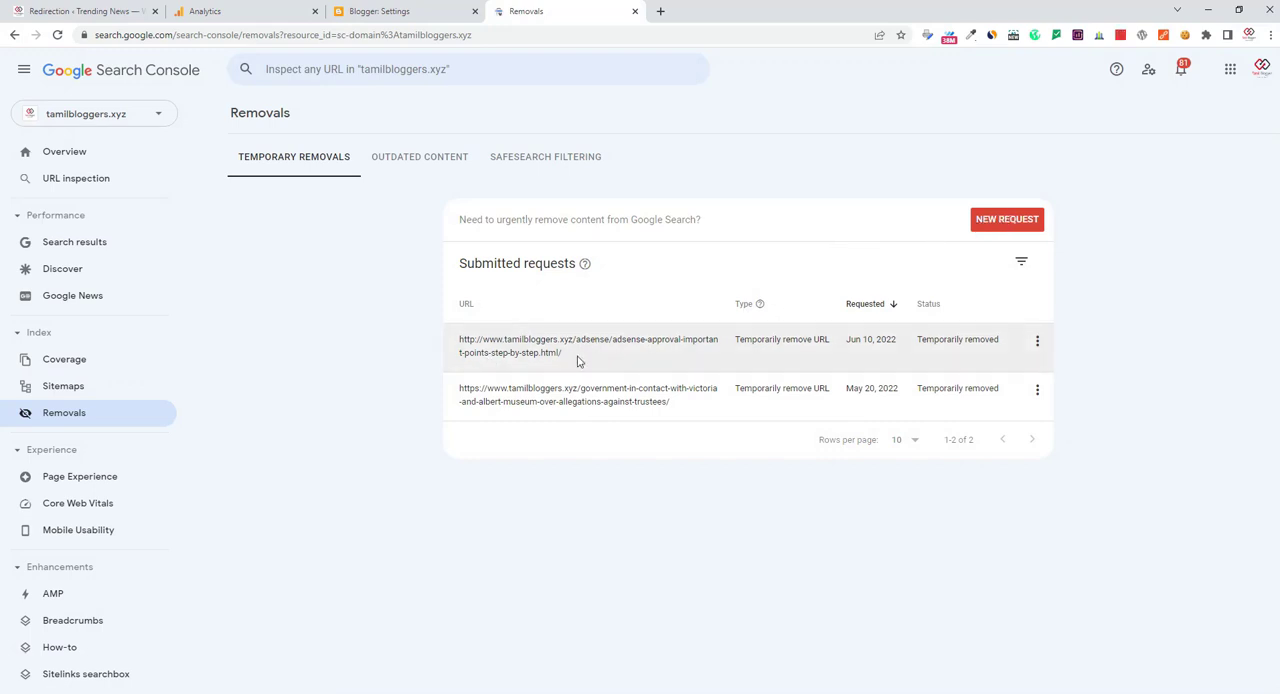
pyautogui.click(998, 222)
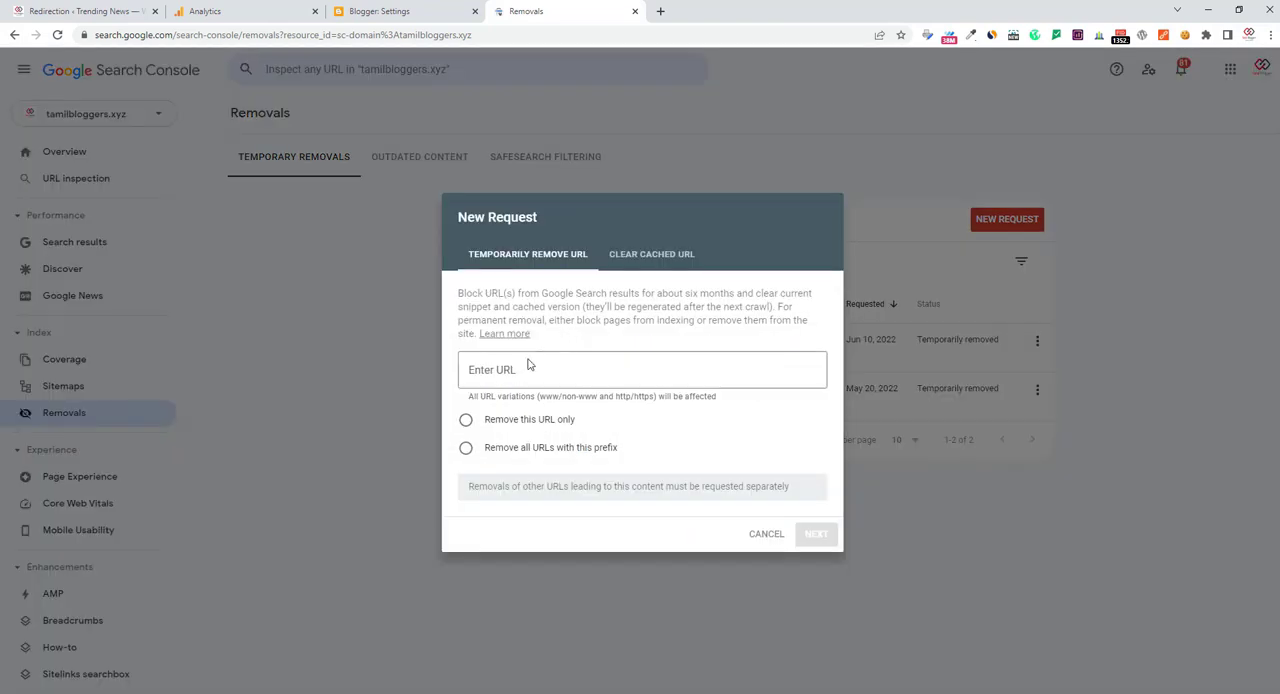
pyautogui.click(465, 419)
pyautogui.click(536, 375)
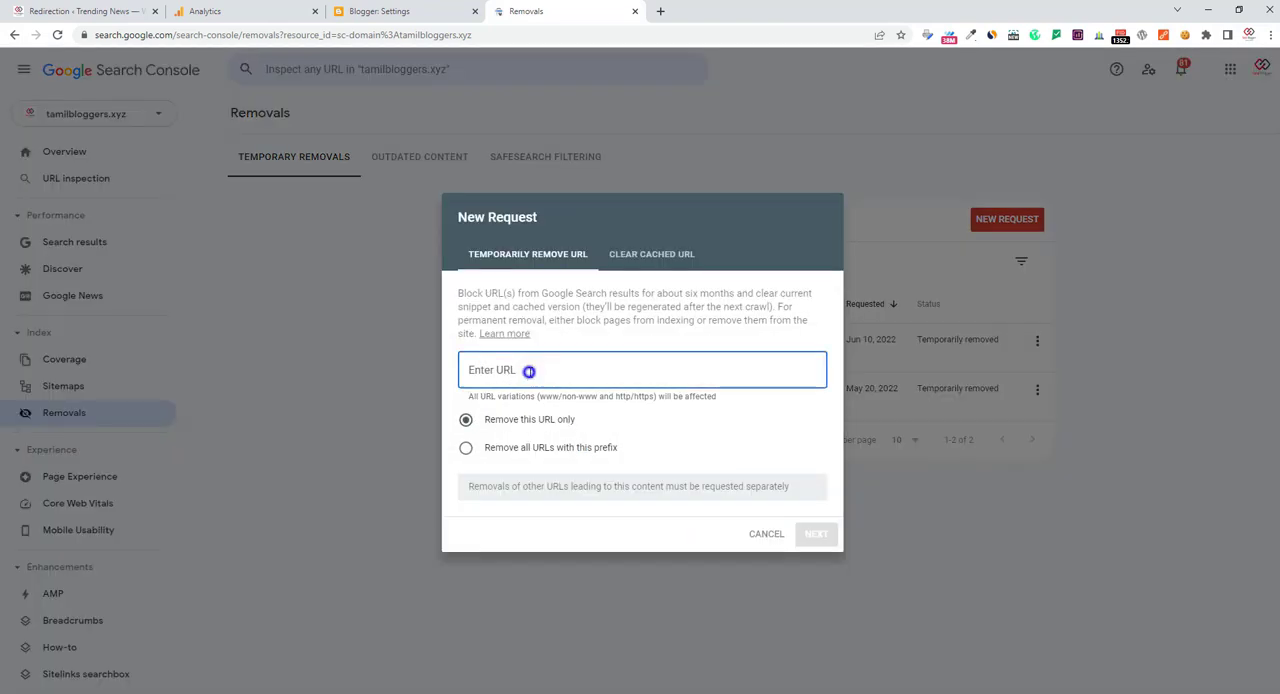
pyautogui.rightClick(531, 372)
pyautogui.click(564, 476)
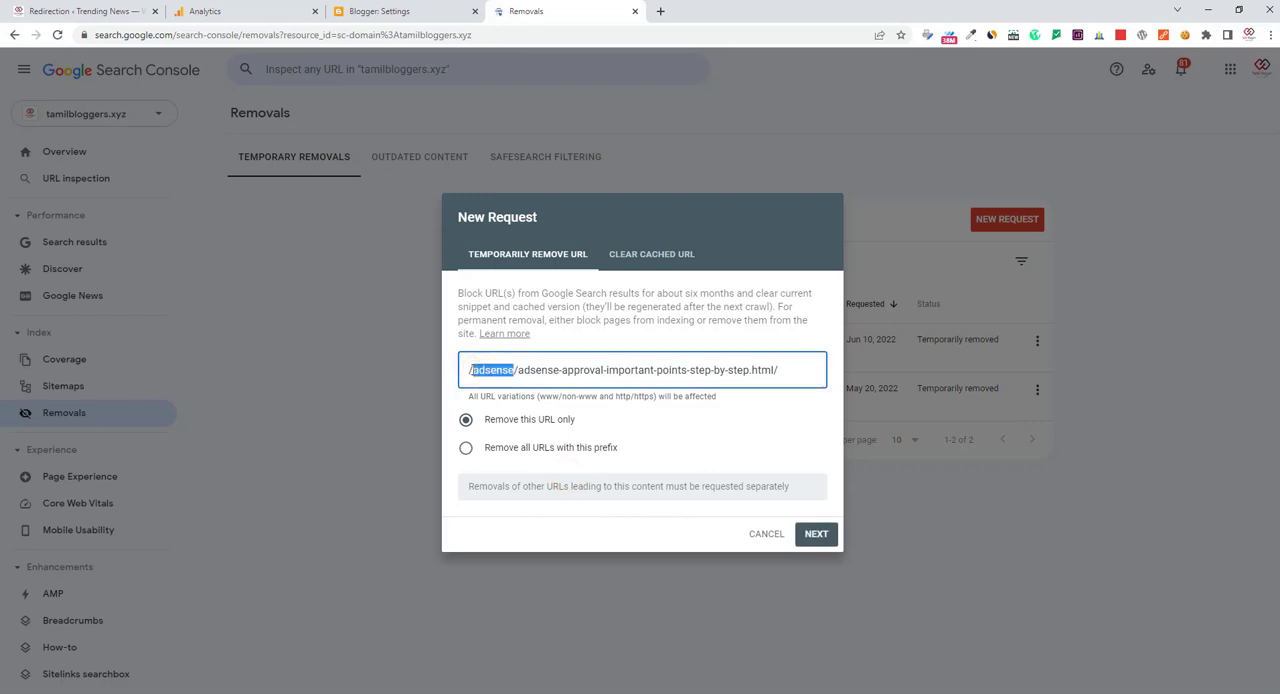
pyautogui.tripleClick(471, 370)
pyautogui.click(471, 370)
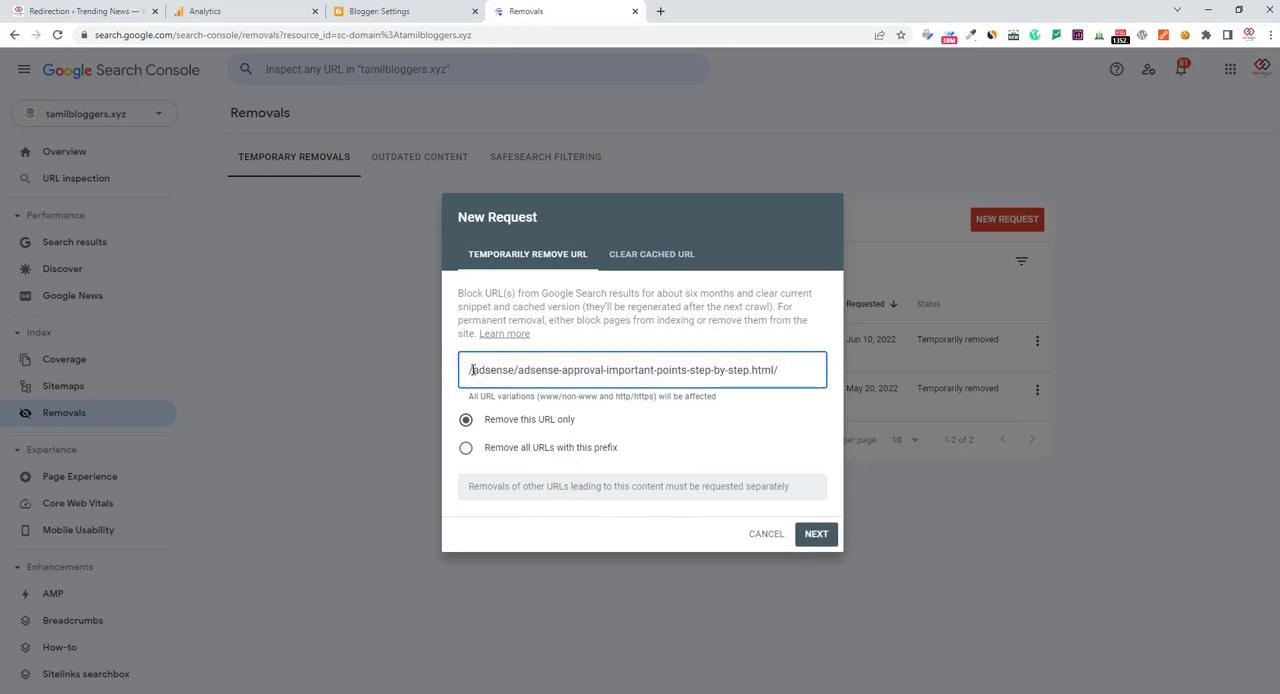
pyautogui.write('http')
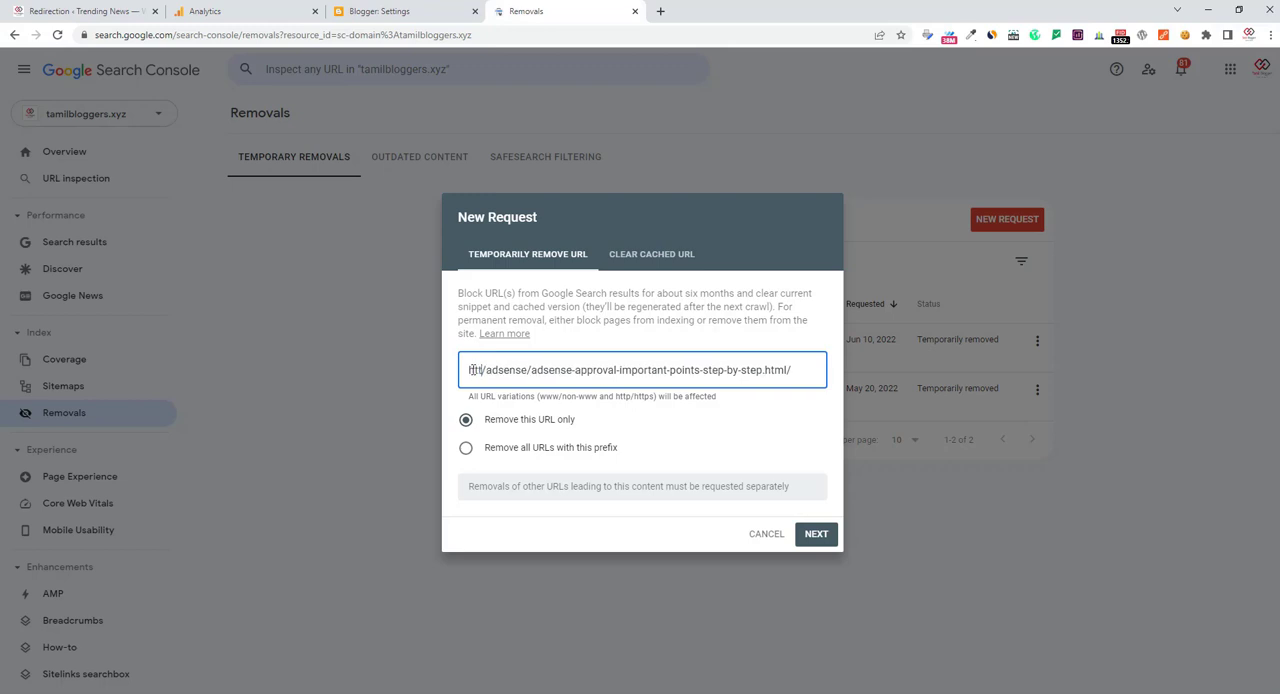
pyautogui.write('s://www')
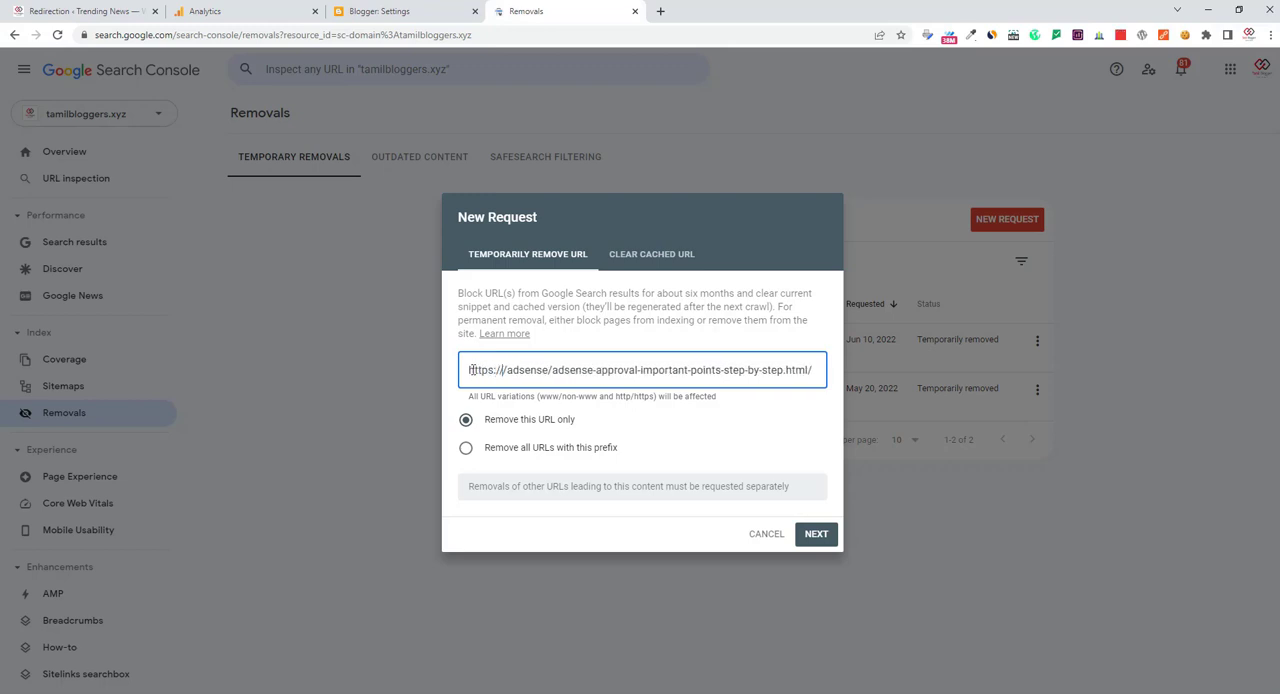
pyautogui.write('.')
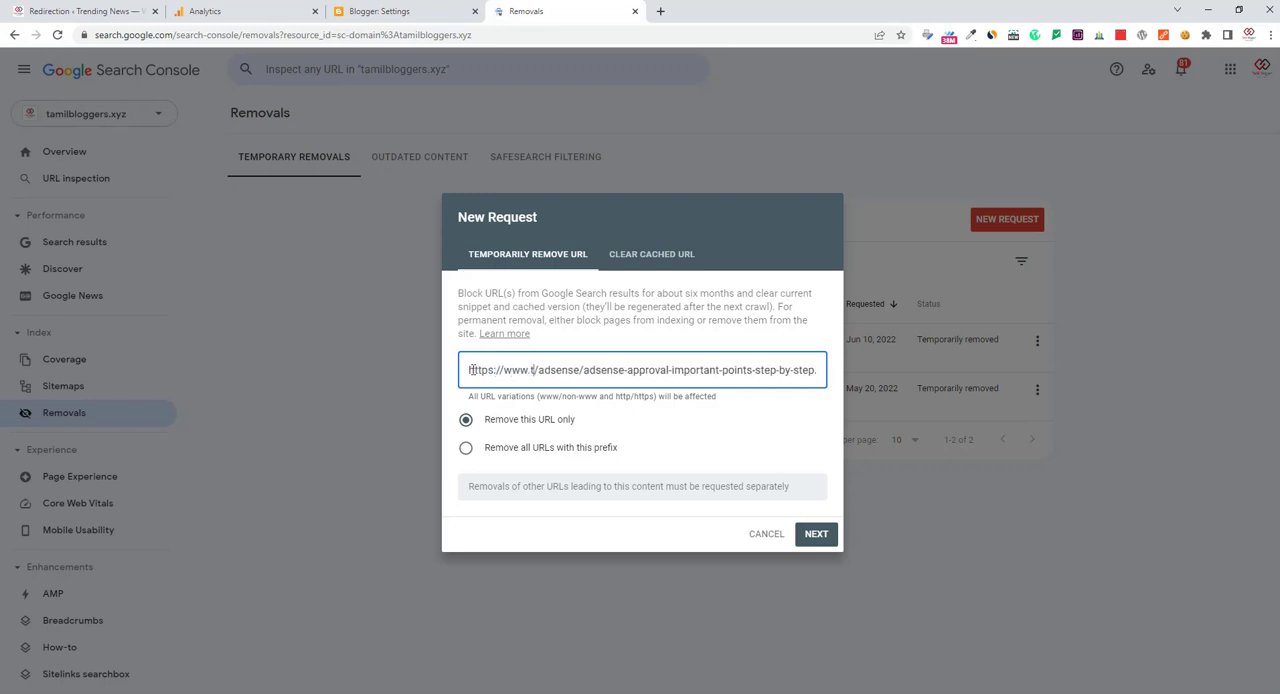
pyautogui.write('tamilbloggers.xyz')
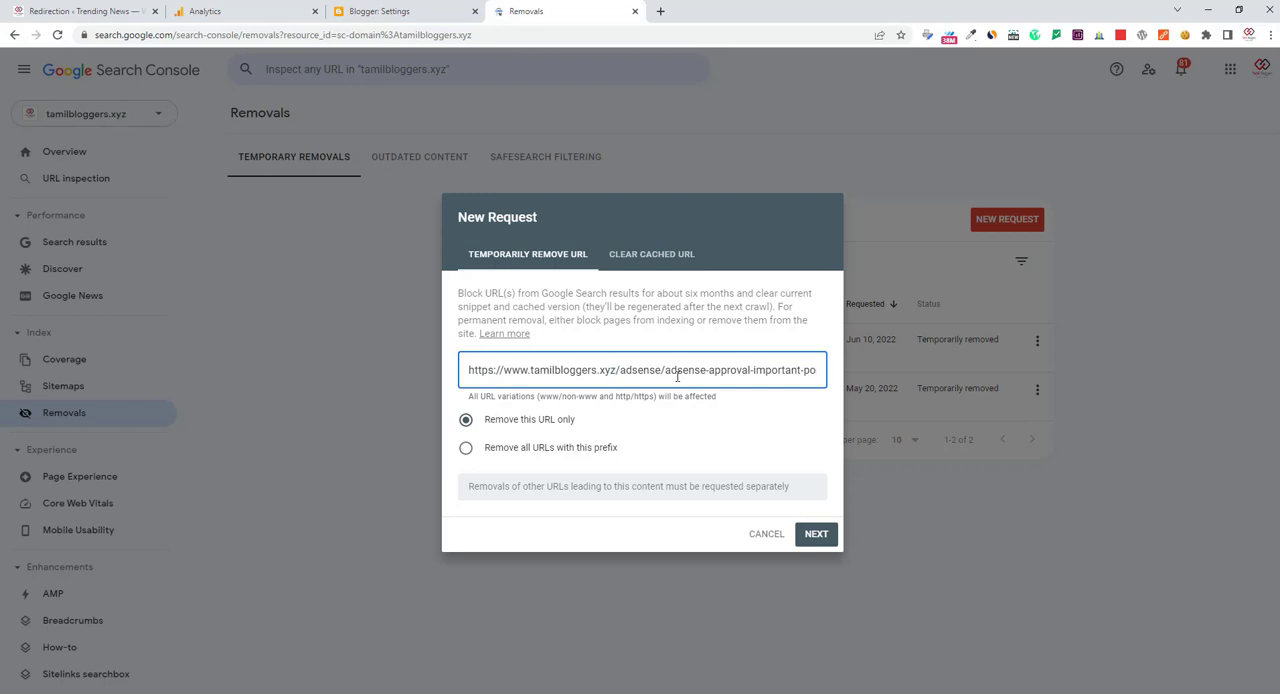
pyautogui.click(766, 534)
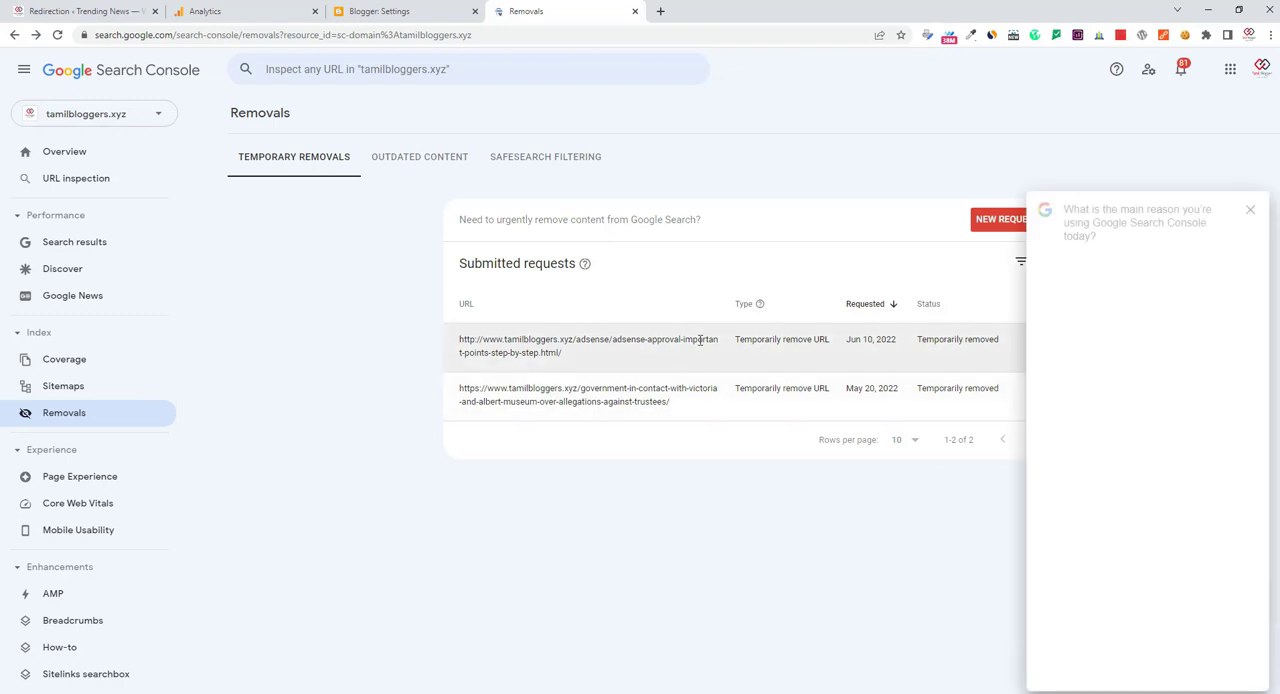
pyautogui.click(1250, 212)
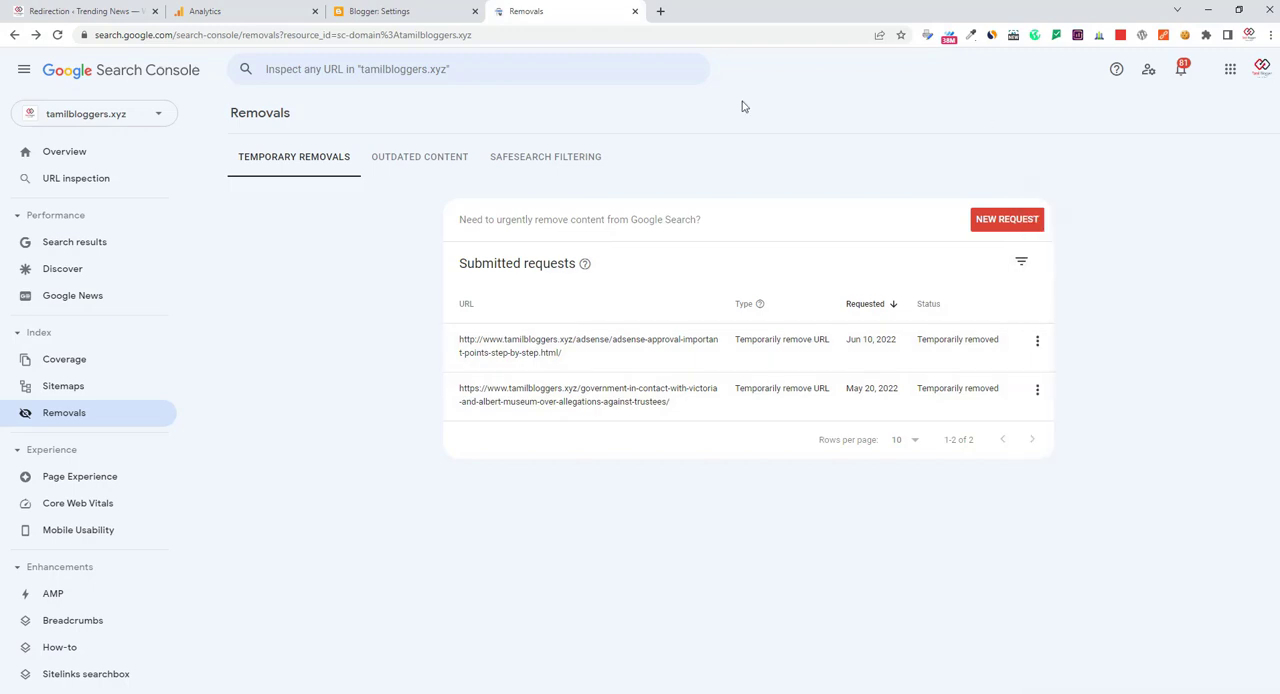